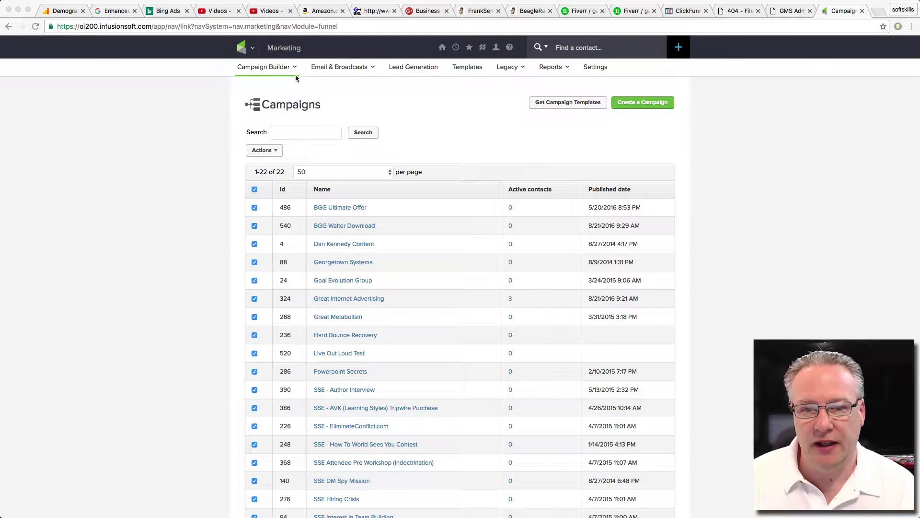
# Start a new campaign, rename 'Untitled Campaign' to 'BGG Youtube Video' and save it
pyautogui.click(645, 104)
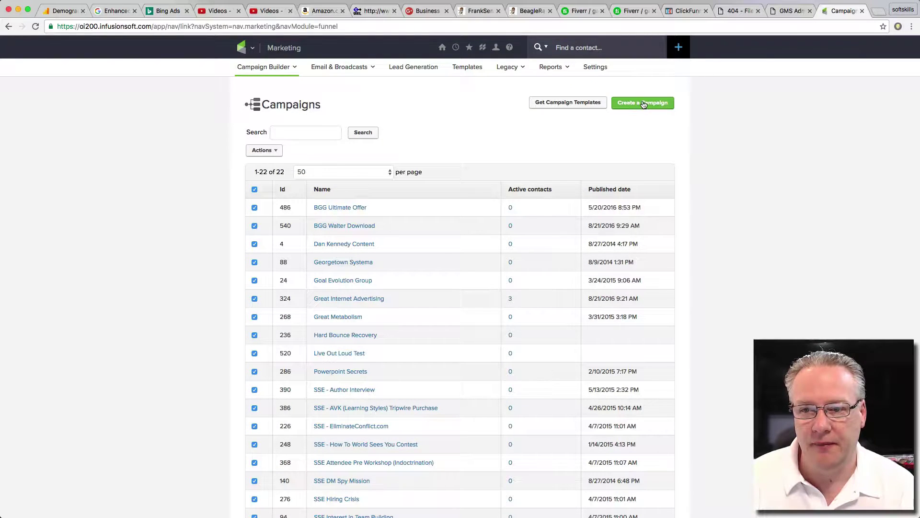
pyautogui.moveTo(455, 277); pyautogui.dragTo(360, 277)
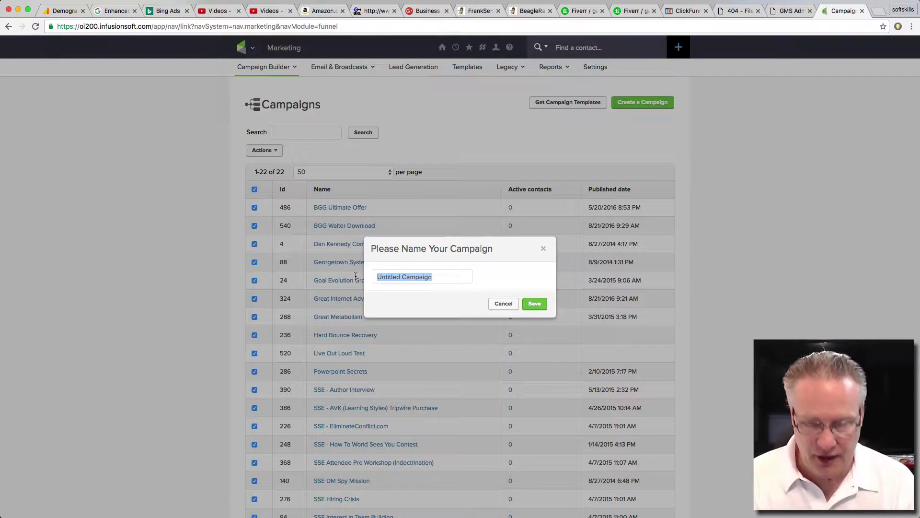
pyautogui.write('BBG')
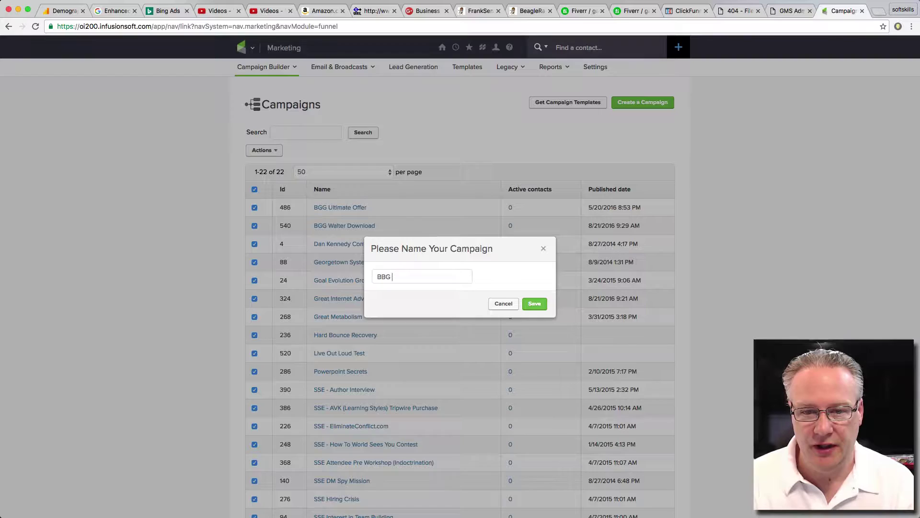
pyautogui.press('BackSpace')
pyautogui.press('BackSpace')
pyautogui.press('BackSpace')
pyautogui.write('GG Y')
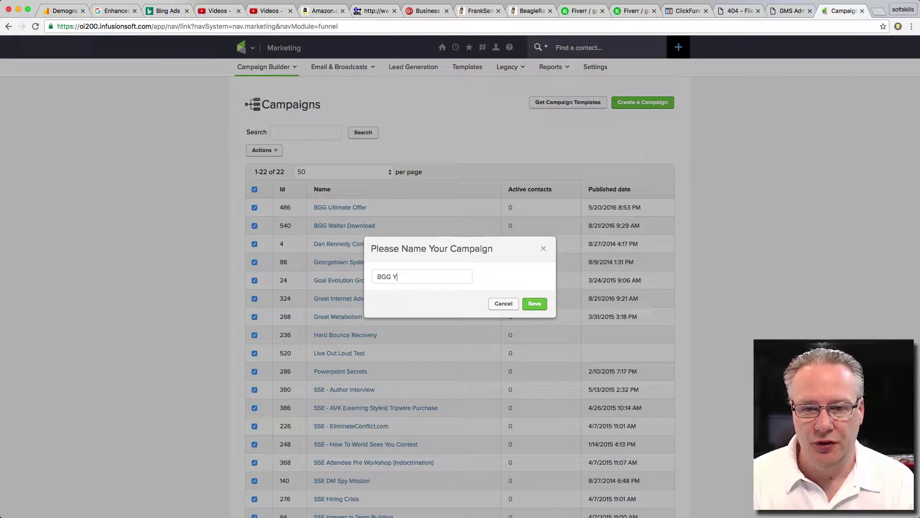
pyautogui.write('outube V')
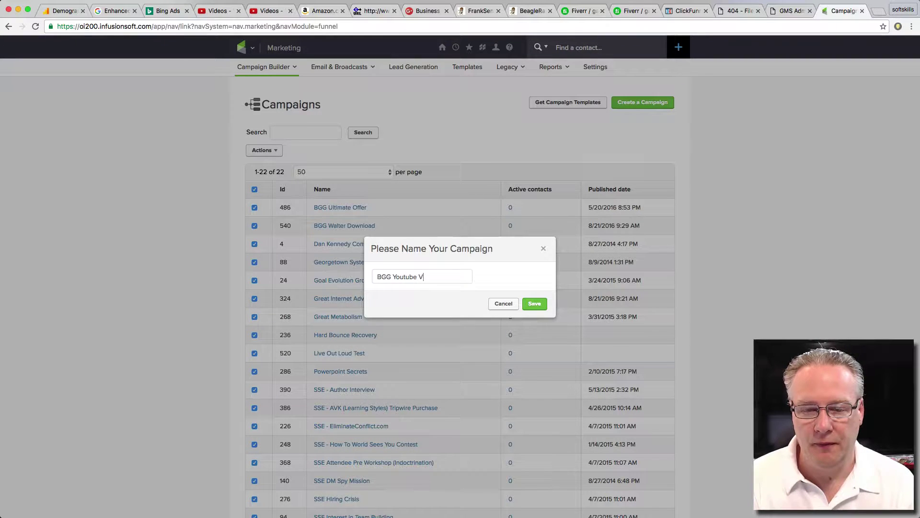
pyautogui.write('ideo Cam')
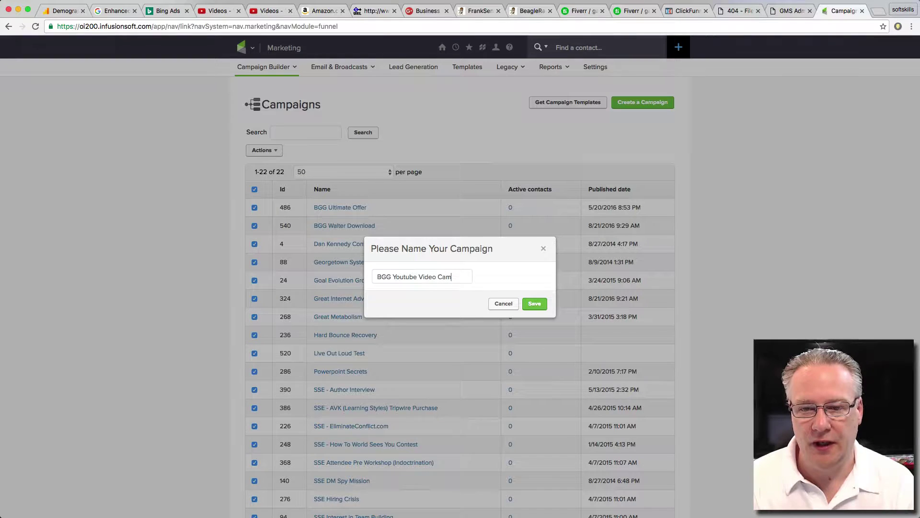
pyautogui.press('BackSpace')
pyautogui.press('BackSpace')
pyautogui.press('BackSpace')
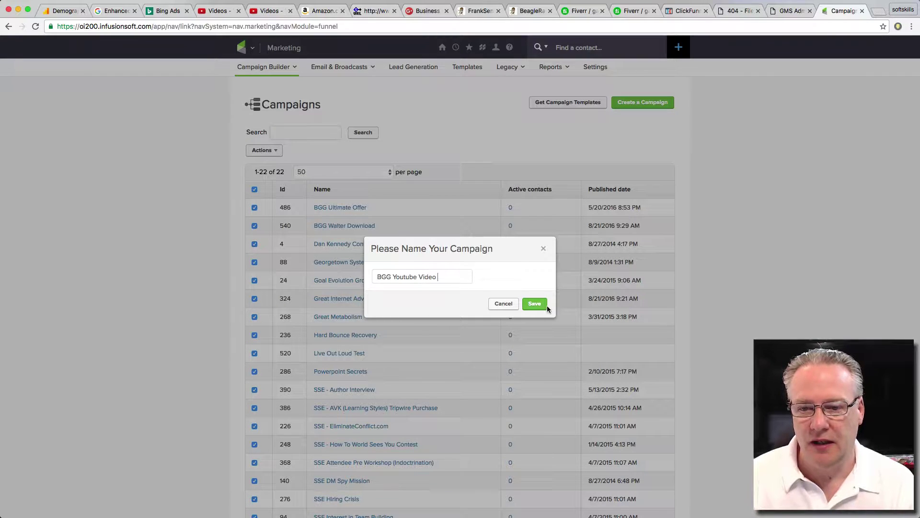
pyautogui.click(535, 304)
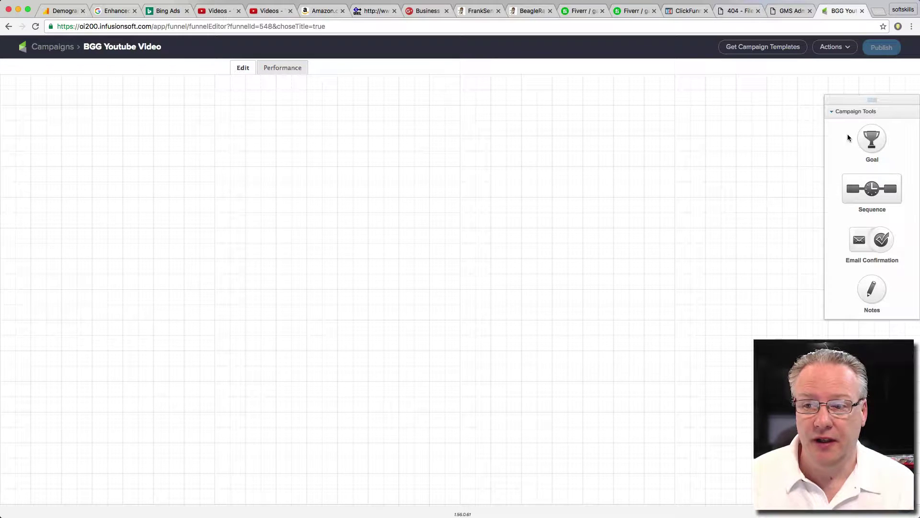
# Drop a Goal onto the canvas and open its 'achieved when a Contact...' trigger list
pyautogui.moveTo(865, 137); pyautogui.dragTo(280, 165)
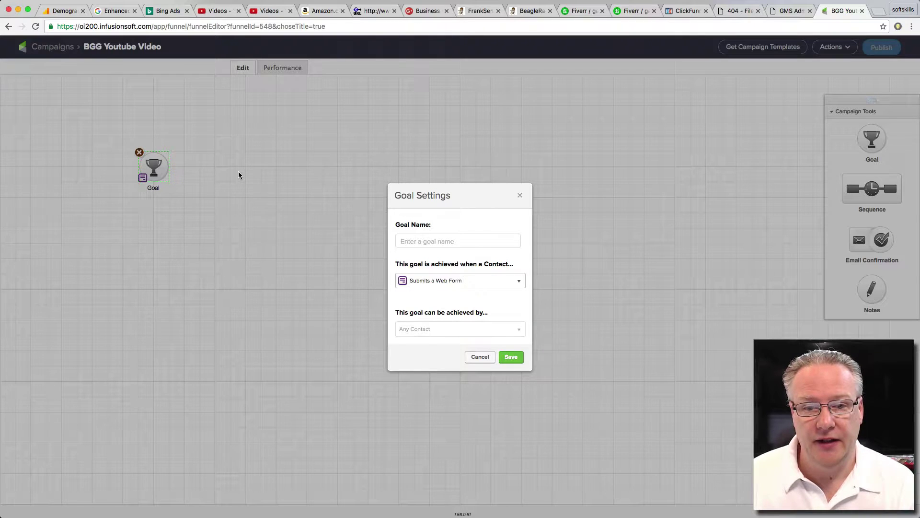
pyautogui.click(520, 284)
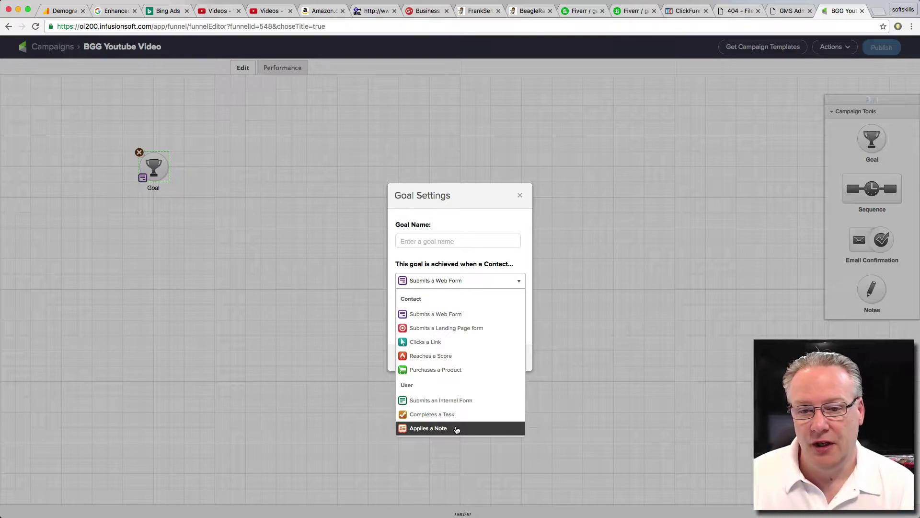
# Keep the Submits a Web Form trigger and save the goal as 'Requests Lead Magnet'
pyautogui.click(458, 314)
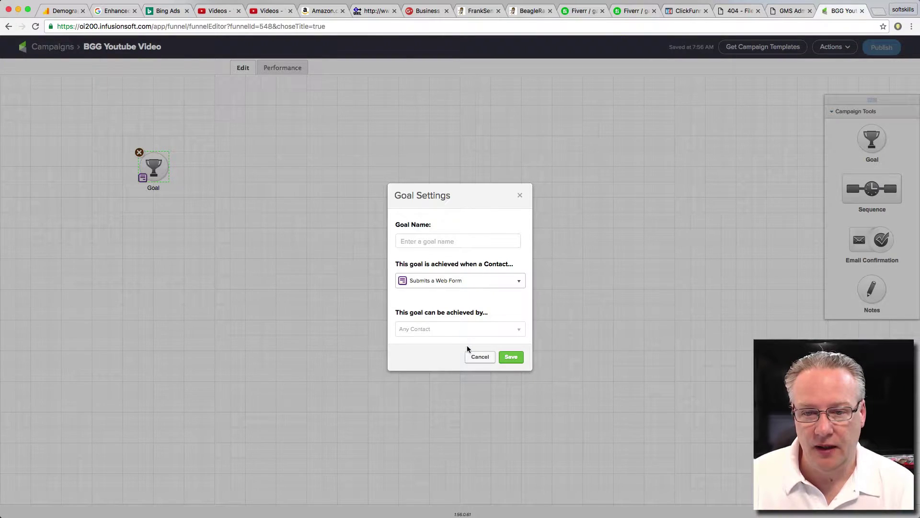
pyautogui.click(448, 235)
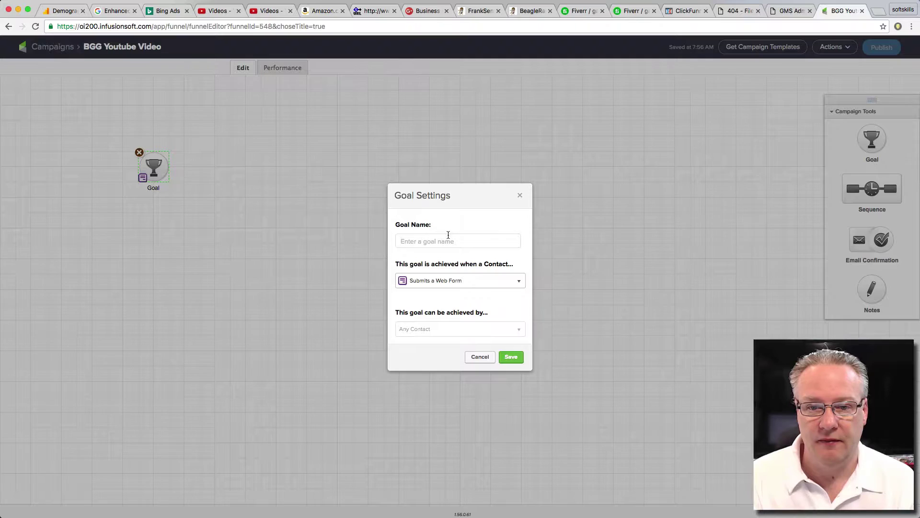
pyautogui.write('Signs up')
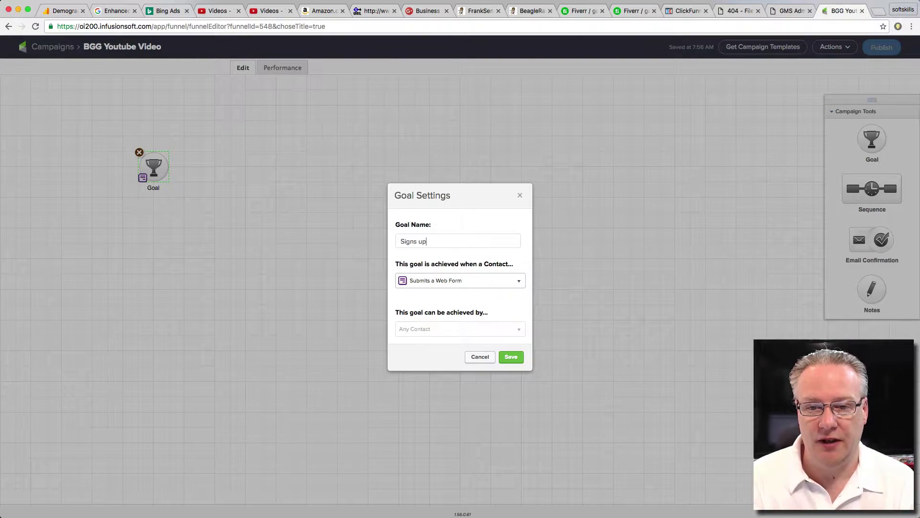
pyautogui.write(' for')
pyautogui.press('BackSpace')
pyautogui.press('BackSpace')
pyautogui.press('BackSpace')
pyautogui.press('BackSpace')
pyautogui.press('BackSpace')
pyautogui.press('BackSpace')
pyautogui.press('BackSpace')
pyautogui.press('BackSpace')
pyautogui.press('BackSpace')
pyautogui.press('BackSpace')
pyautogui.press('BackSpace')
pyautogui.press('BackSpace')
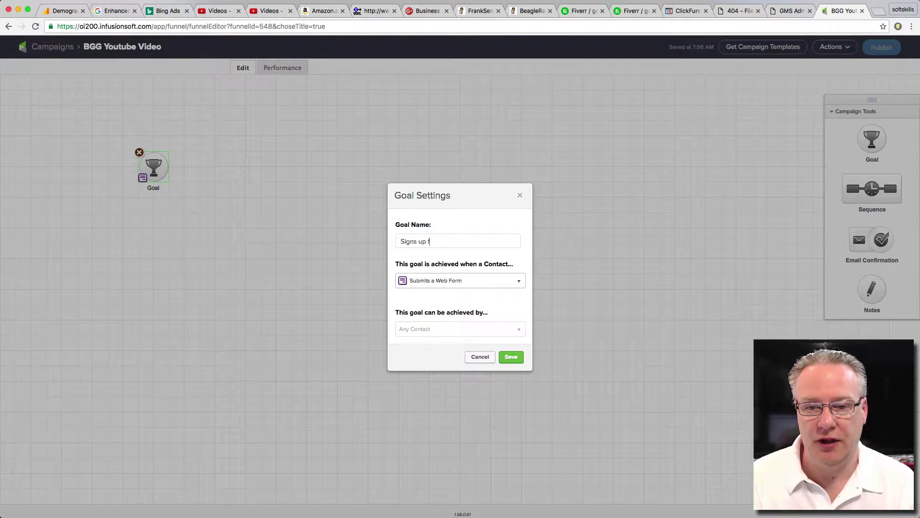
pyautogui.write('R')
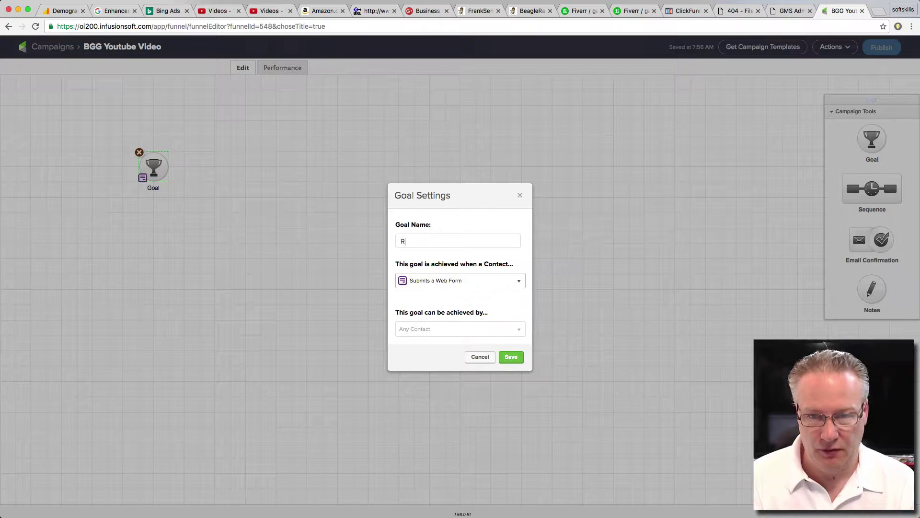
pyautogui.write('equests ')
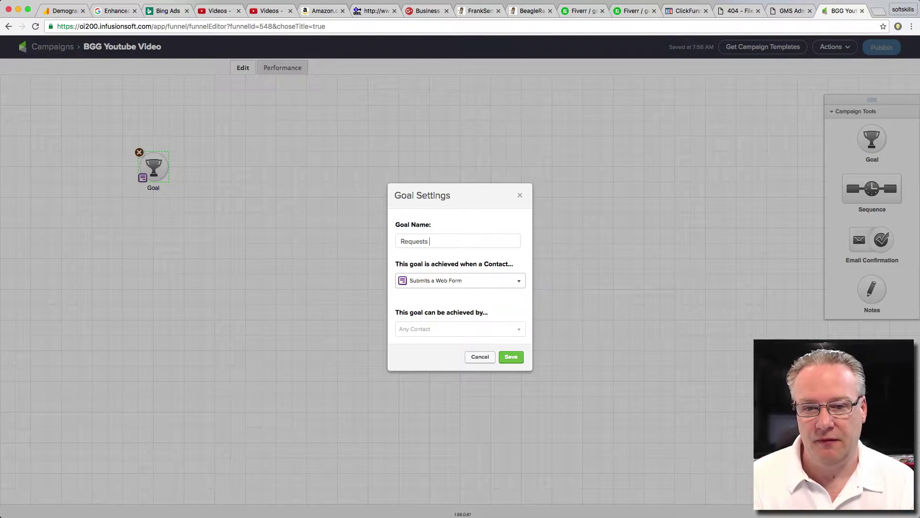
pyautogui.write('Lead Magnet')
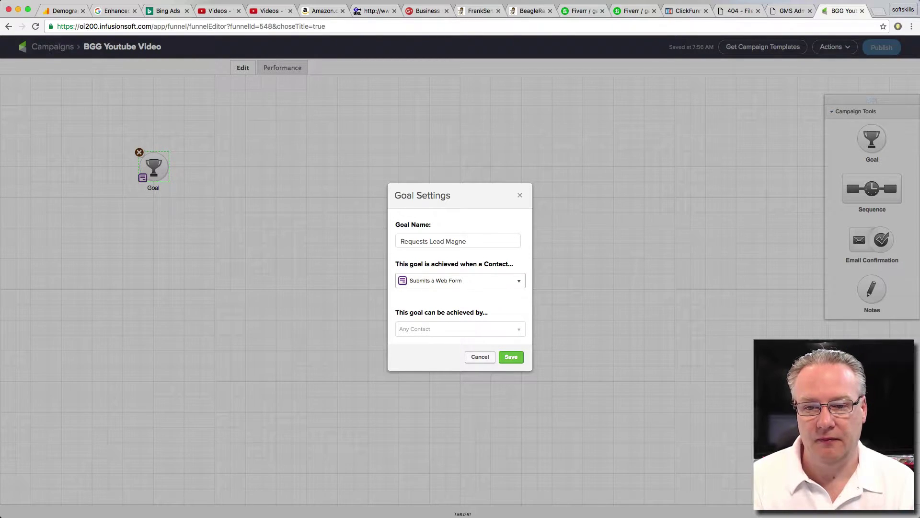
pyautogui.click(511, 358)
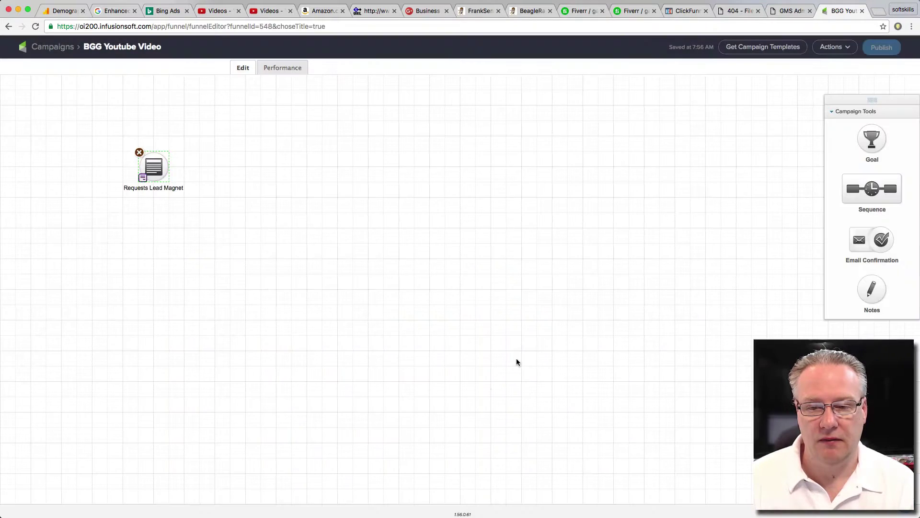
# Open the goal's web form and set the name field to show First Name, optional
pyautogui.doubleClick(158, 167)
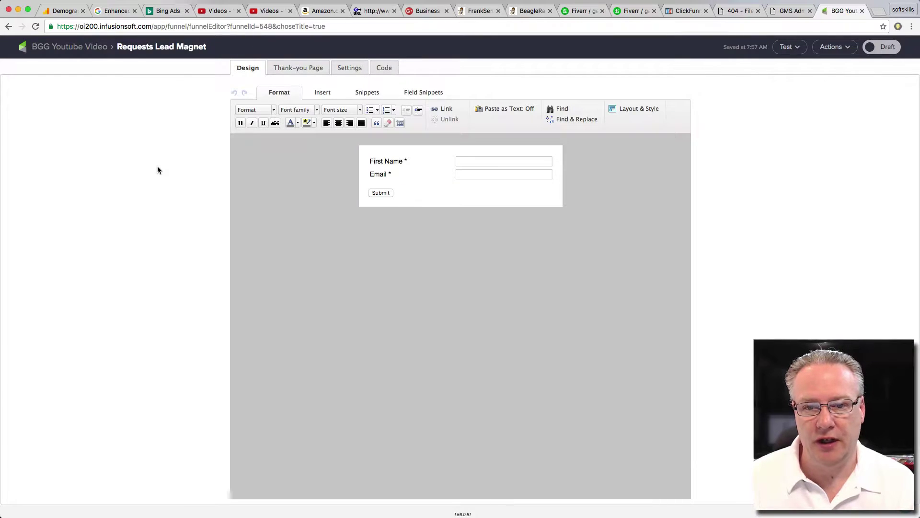
pyautogui.moveTo(403, 152)
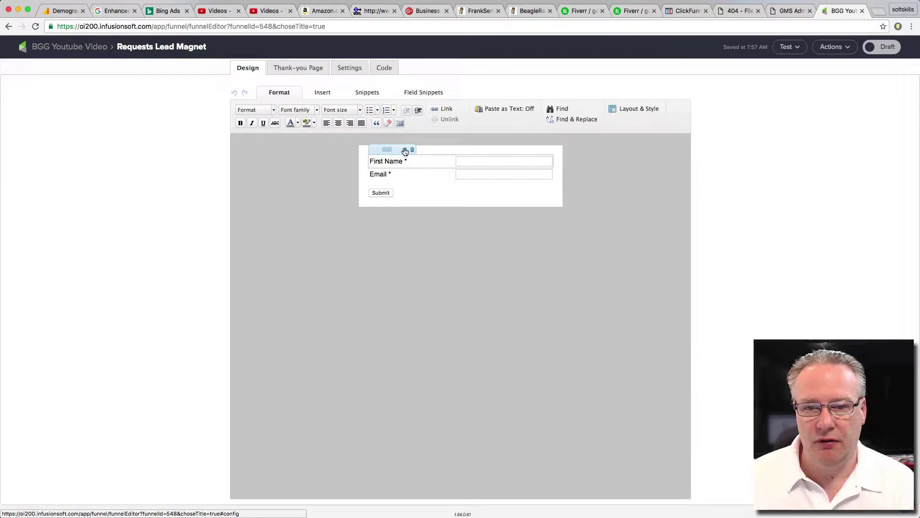
pyautogui.click(404, 152)
pyautogui.click(391, 132)
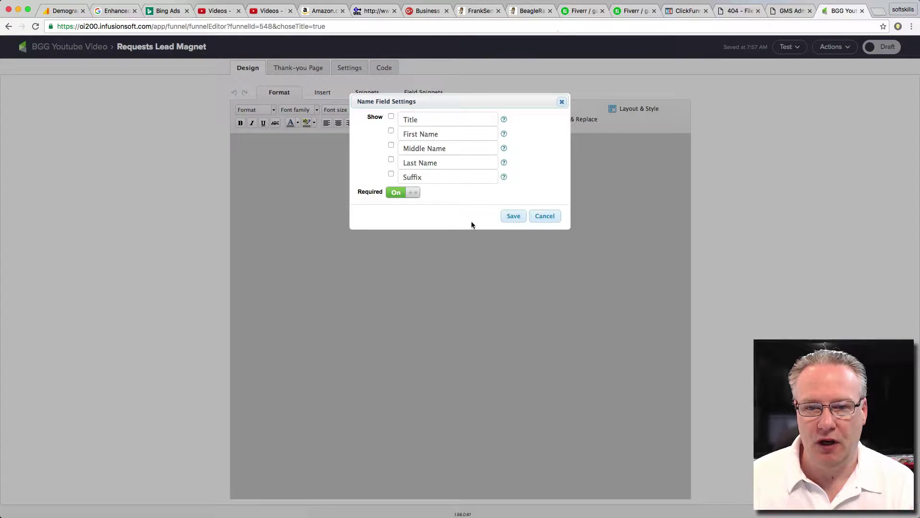
pyautogui.click(392, 132)
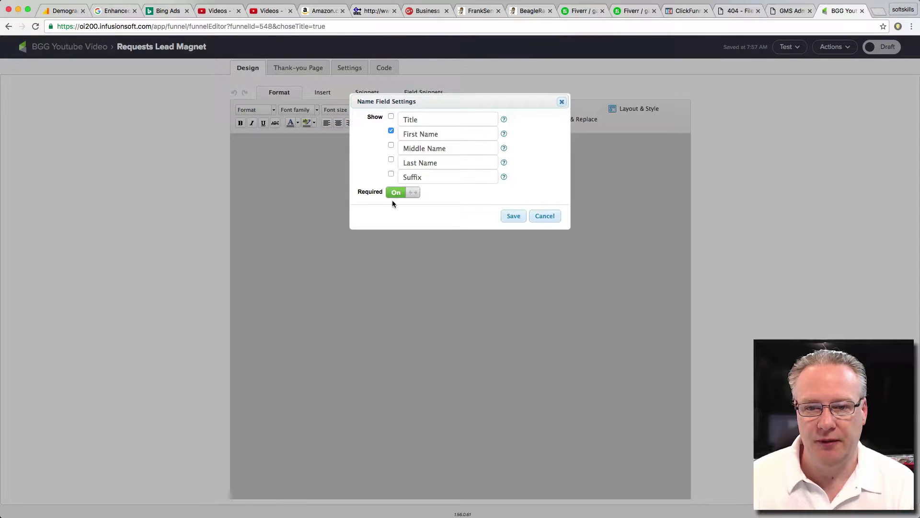
pyautogui.click(395, 194)
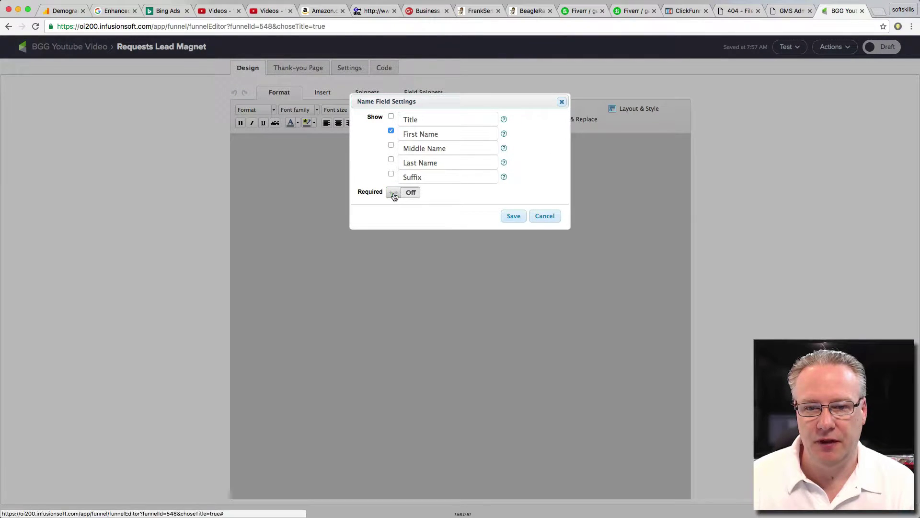
pyautogui.click(512, 217)
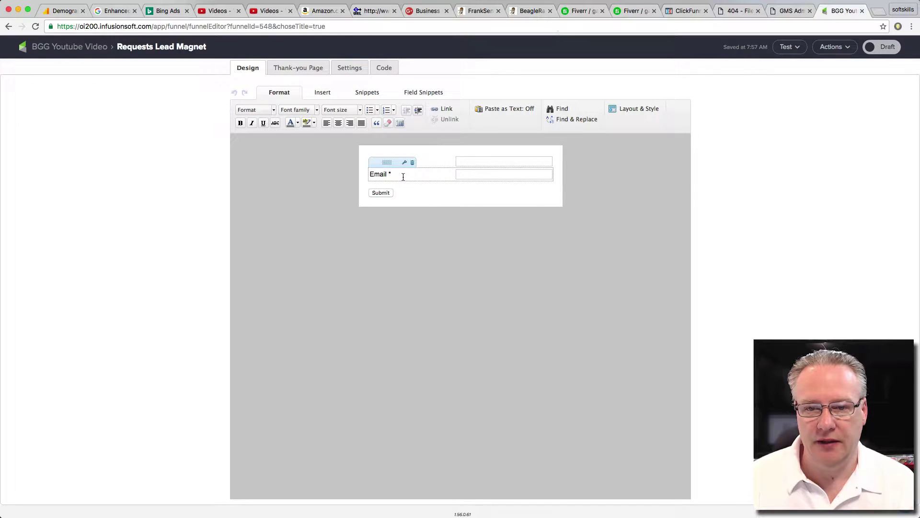
# Make the Email field on the form optional and save it
pyautogui.click(404, 165)
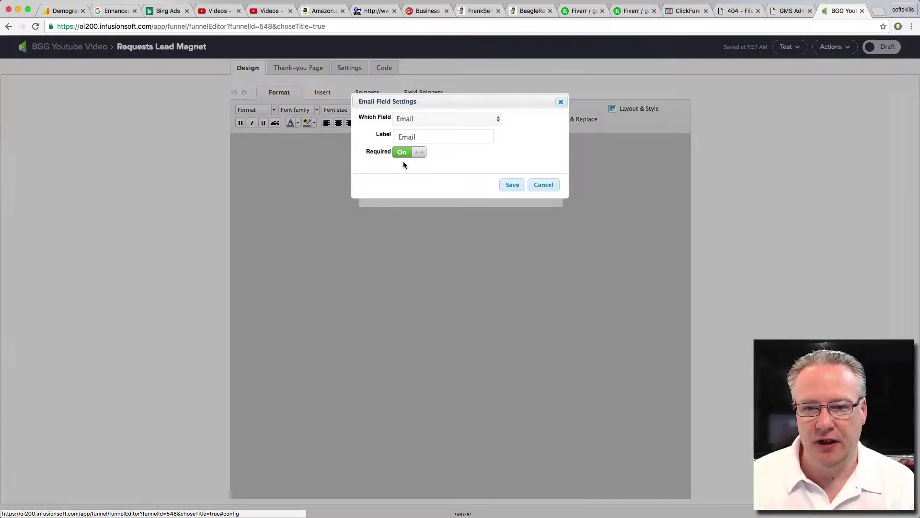
pyautogui.click(406, 156)
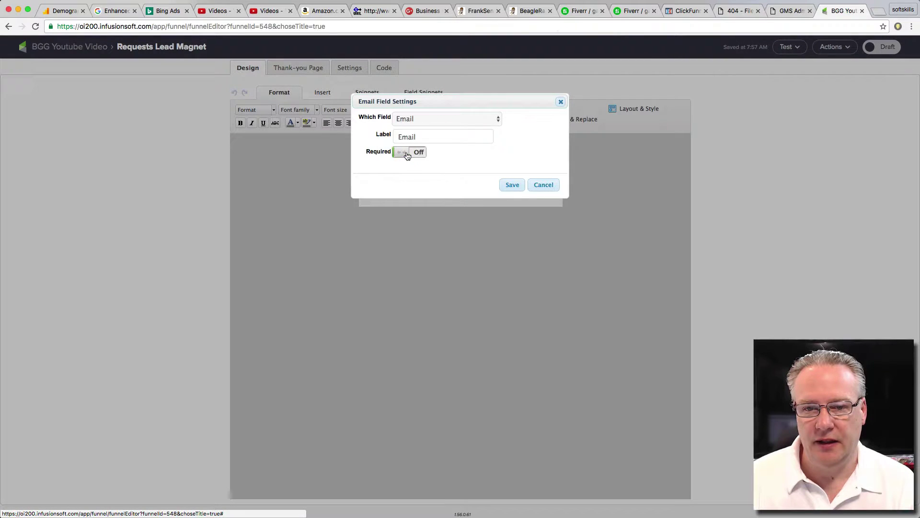
pyautogui.click(512, 185)
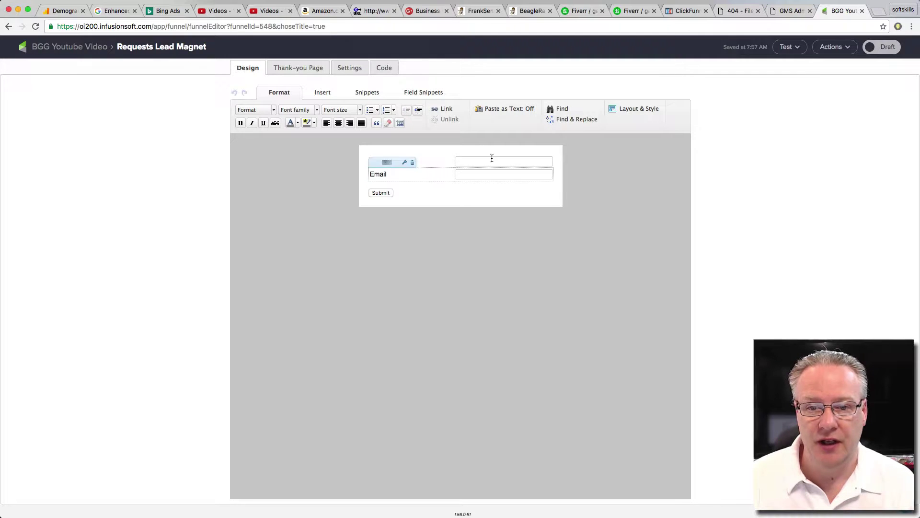
# Try dragging a field snippet onto the form, then toggle the form from Draft to Ready
pyautogui.moveTo(466, 185)
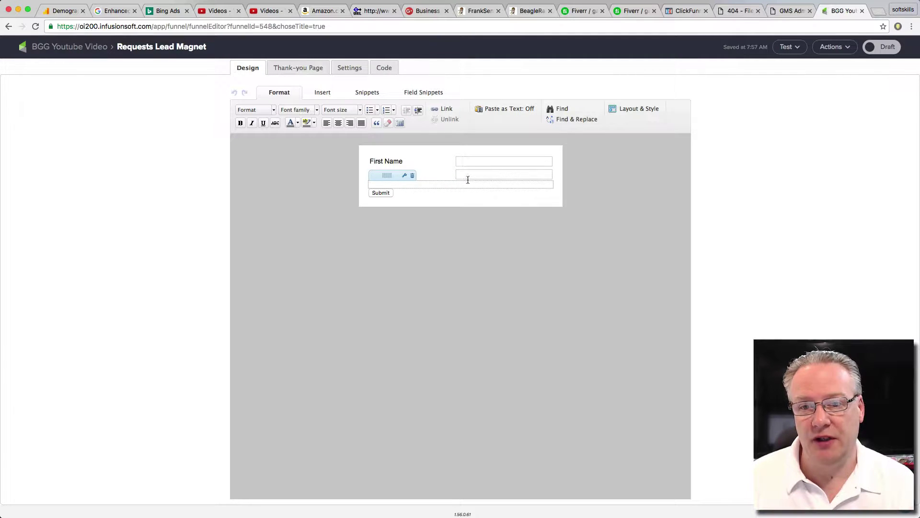
pyautogui.moveTo(468, 158)
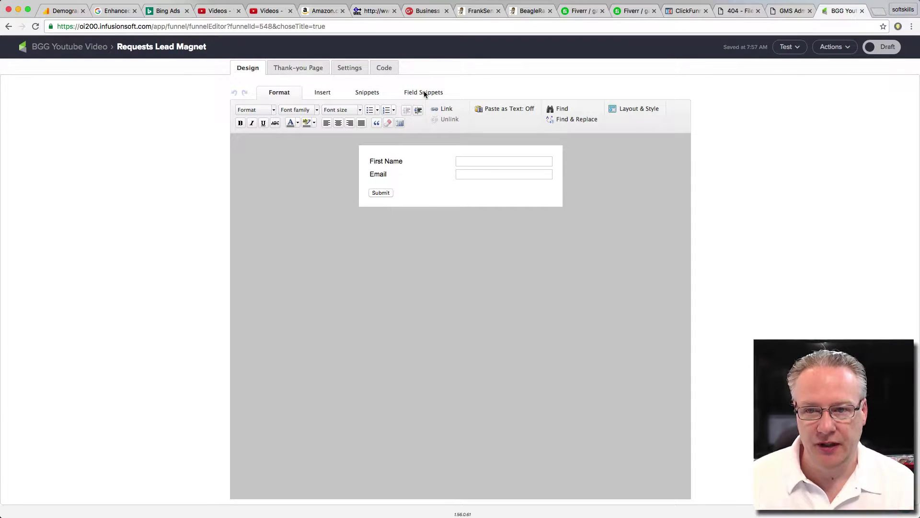
pyautogui.moveTo(424, 92); pyautogui.dragTo(470, 176)
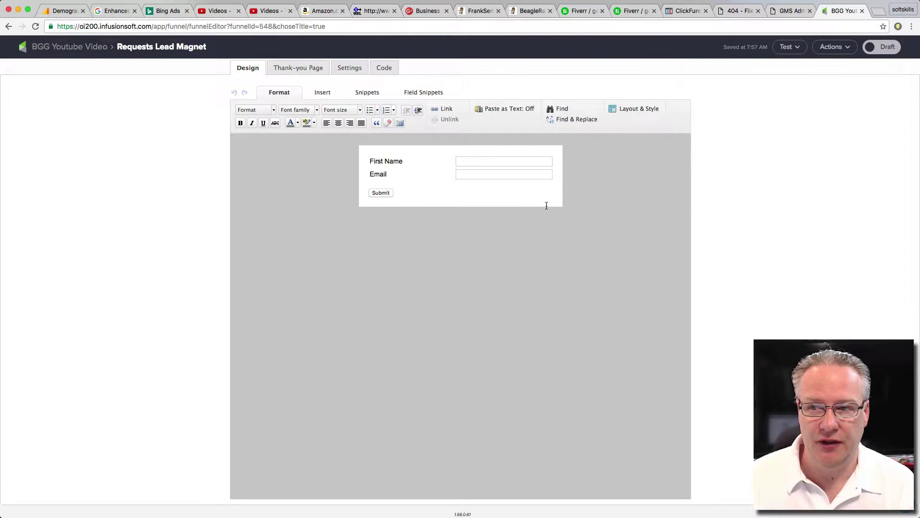
pyautogui.click(875, 52)
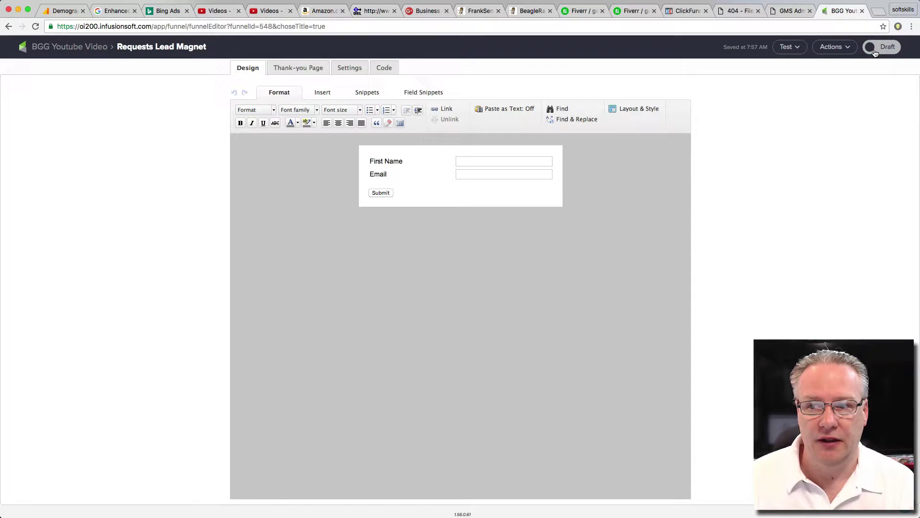
# Return to the BGG Youtube Video canvas, reviewing the Requests Lead Magnet goal settings and form
pyautogui.click(96, 48)
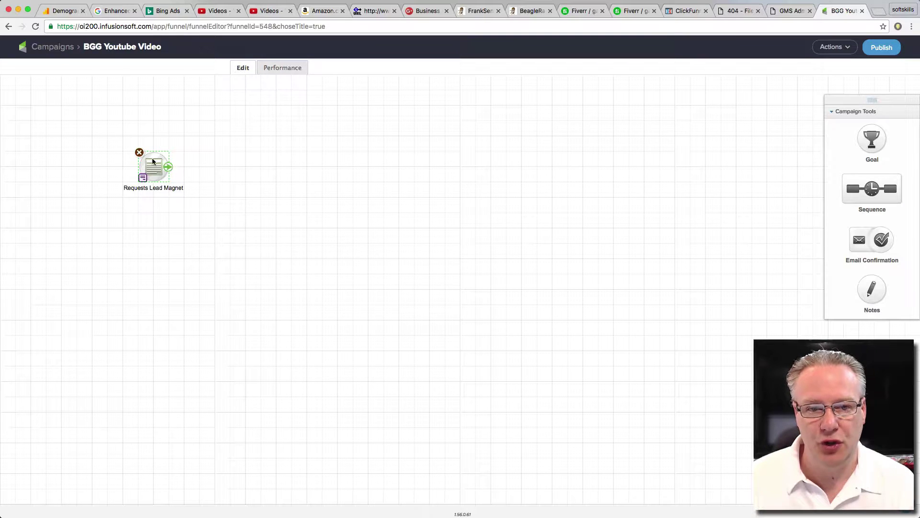
pyautogui.doubleClick(142, 182)
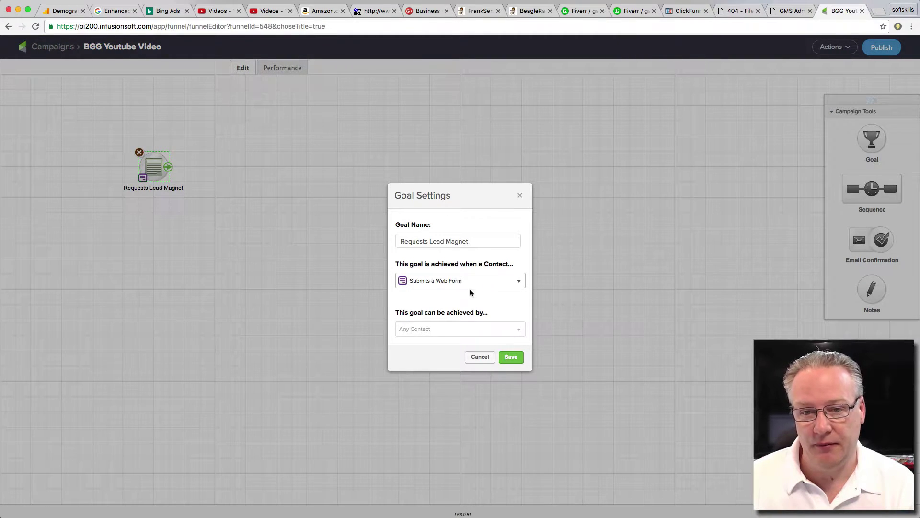
pyautogui.click(482, 358)
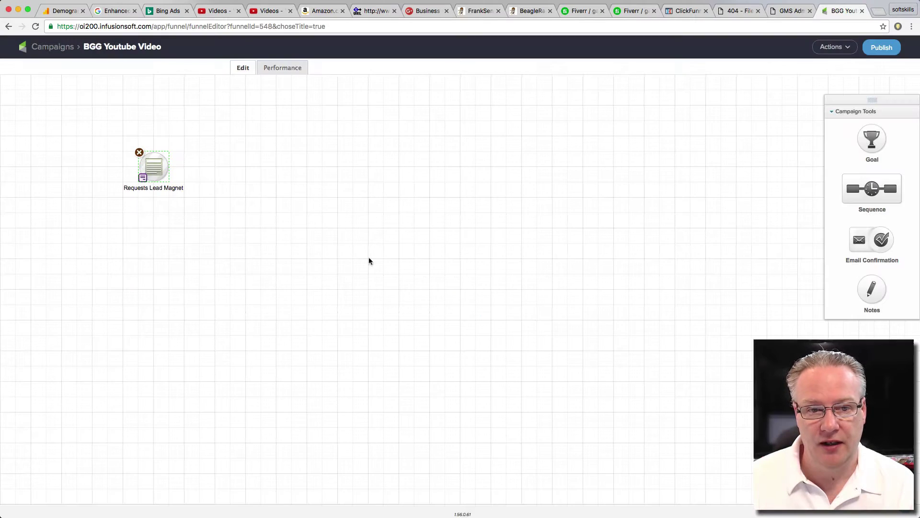
pyautogui.doubleClick(153, 166)
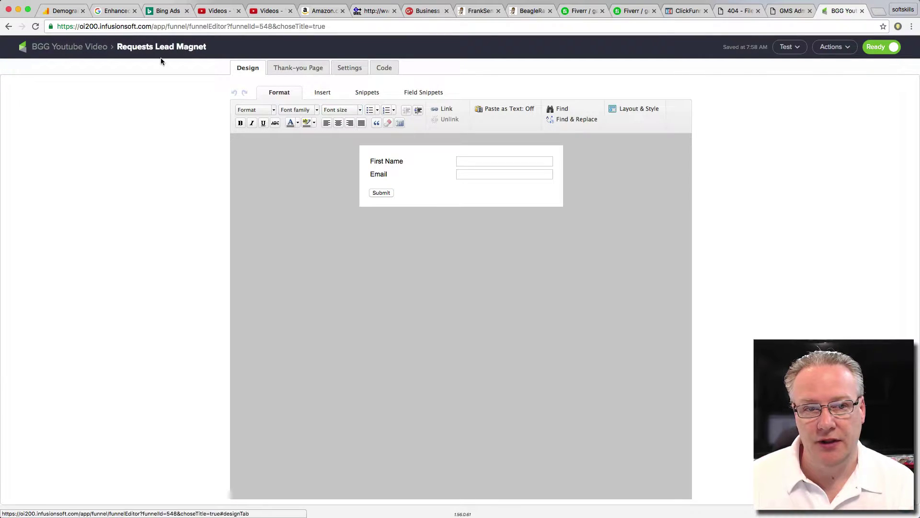
pyautogui.click(96, 48)
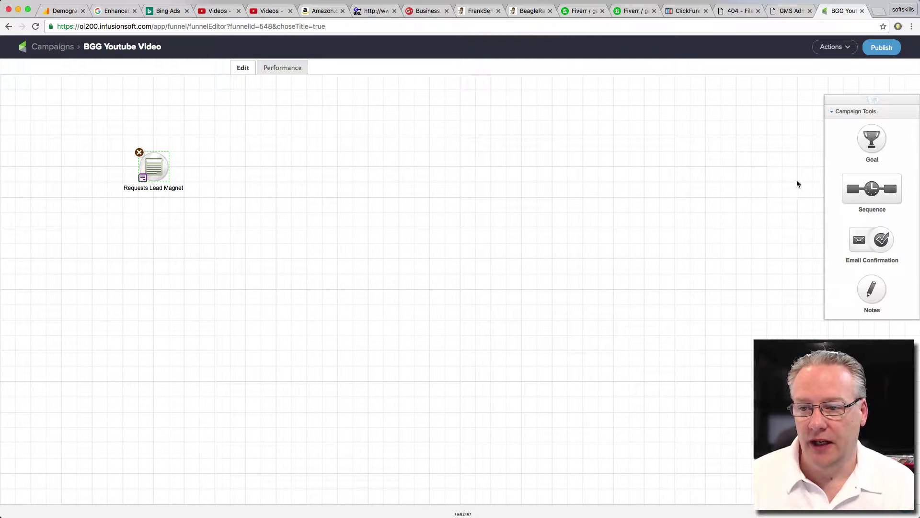
# Add a sequence connected after the lead magnet goal, set to run until completed
pyautogui.moveTo(876, 188); pyautogui.dragTo(237, 167)
pyautogui.moveTo(165, 169)
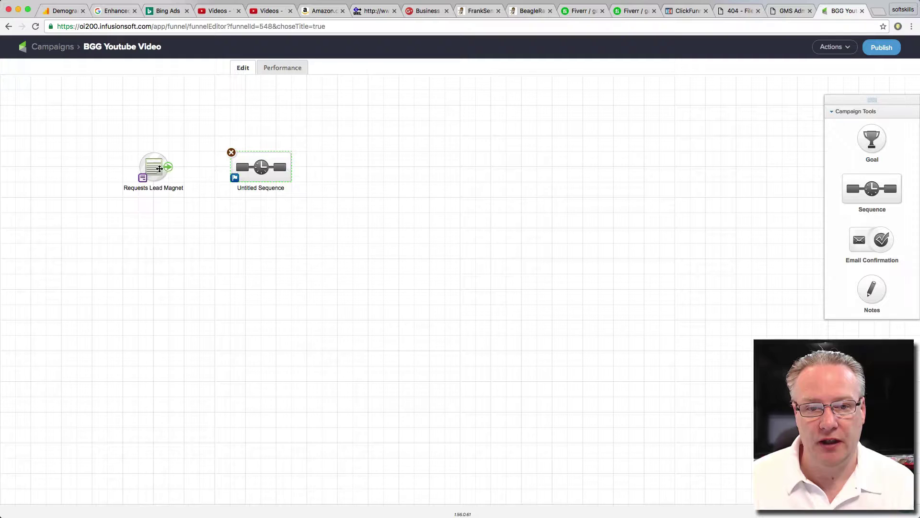
pyautogui.moveTo(170, 172); pyautogui.dragTo(233, 169)
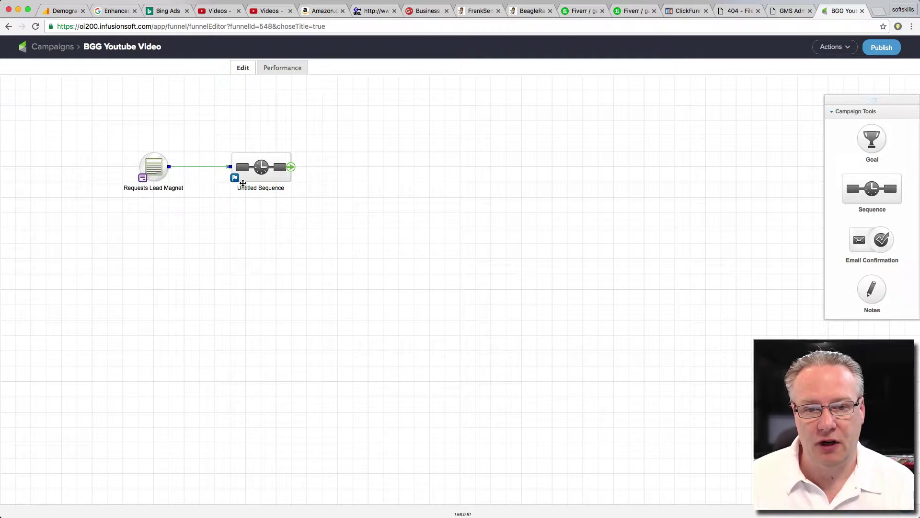
pyautogui.click(235, 179)
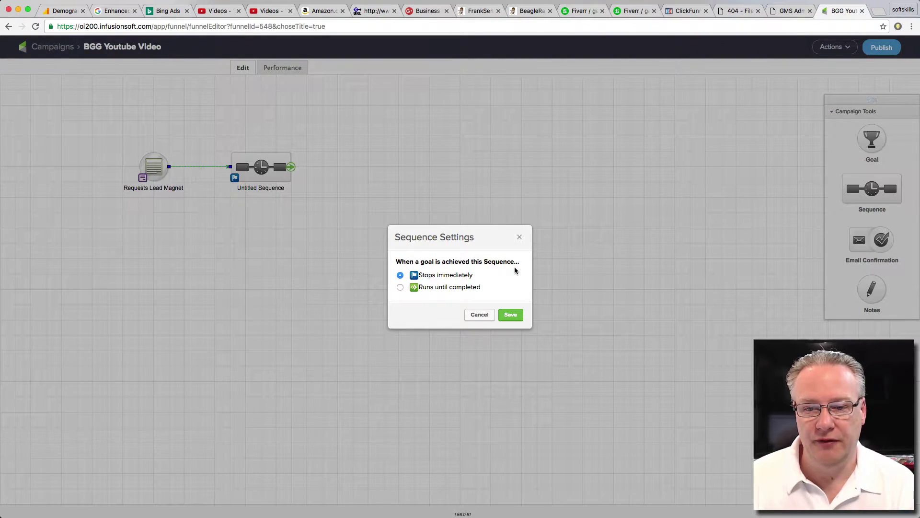
pyautogui.click(447, 289)
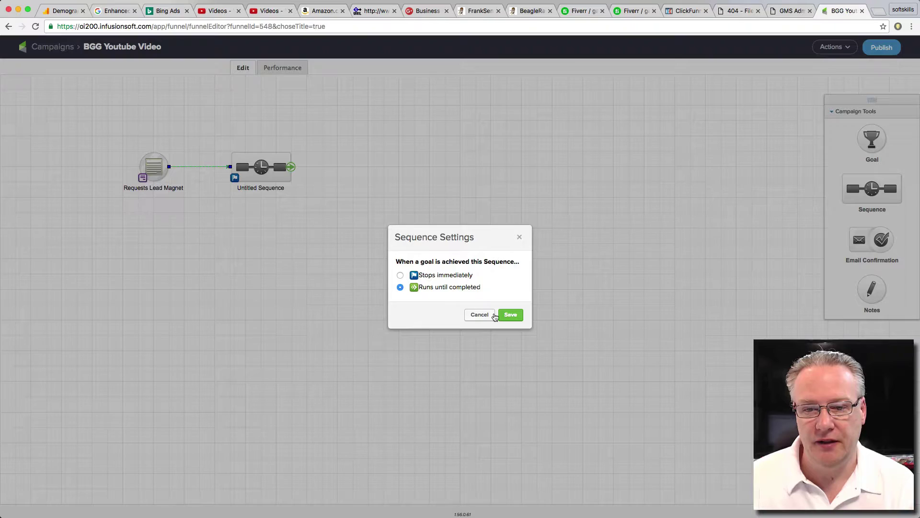
pyautogui.click(510, 315)
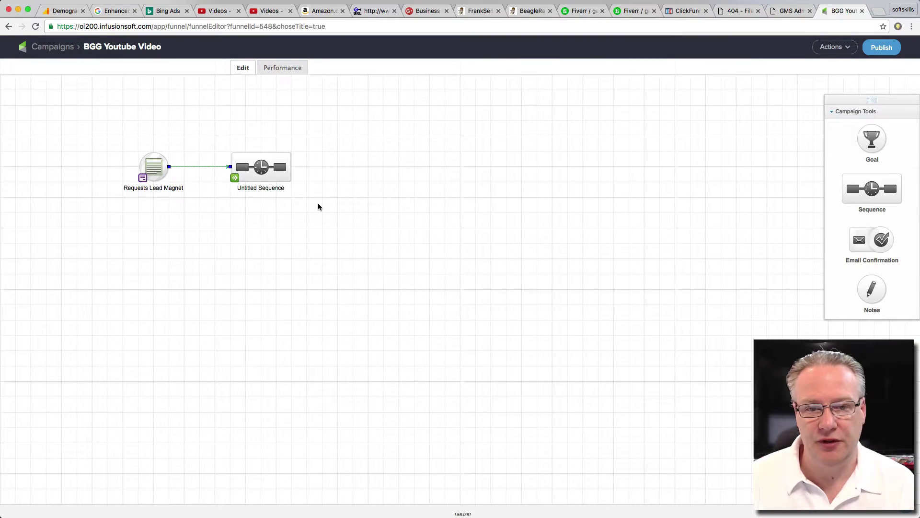
# Rename the sequence to 'Send follow up emails' and open it for editing
pyautogui.click(259, 189)
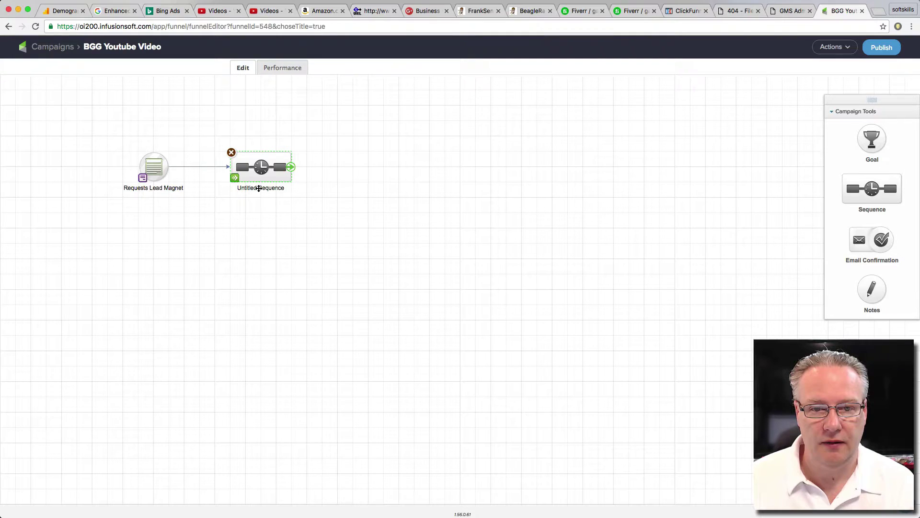
pyautogui.click(258, 189)
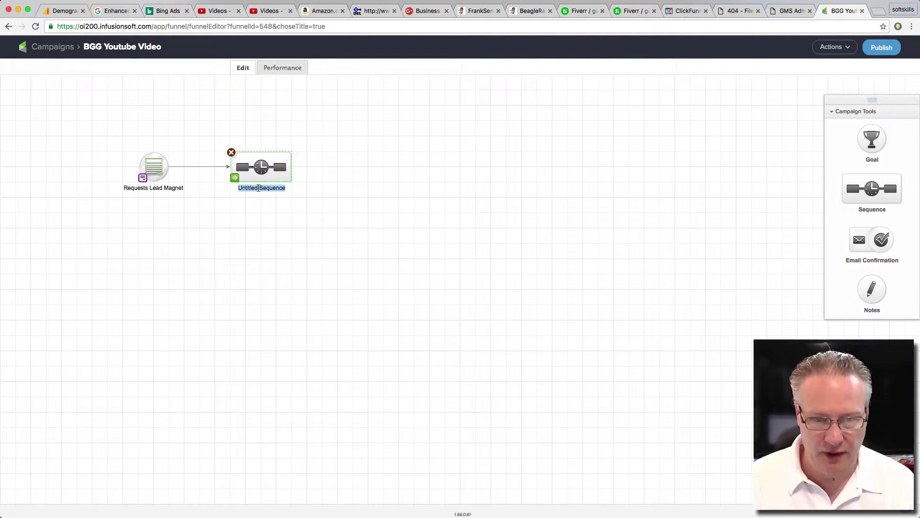
pyautogui.write('Se')
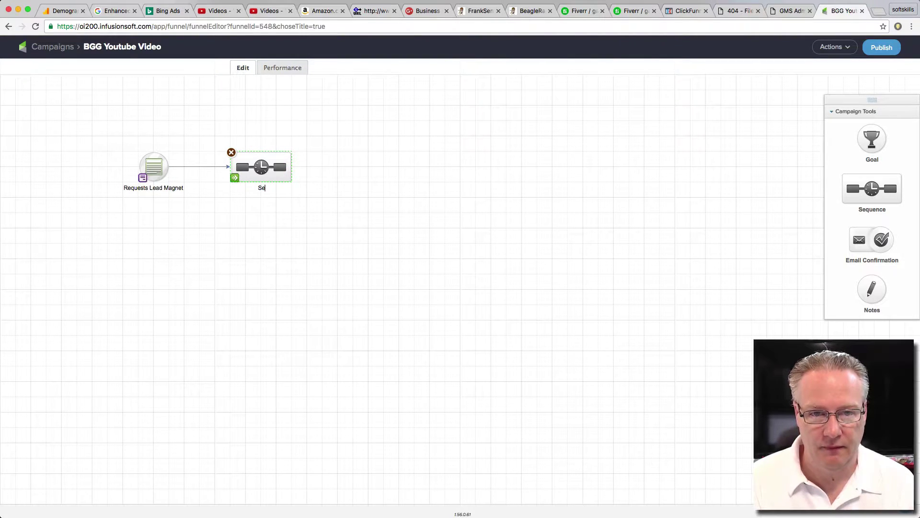
pyautogui.write('nd follow')
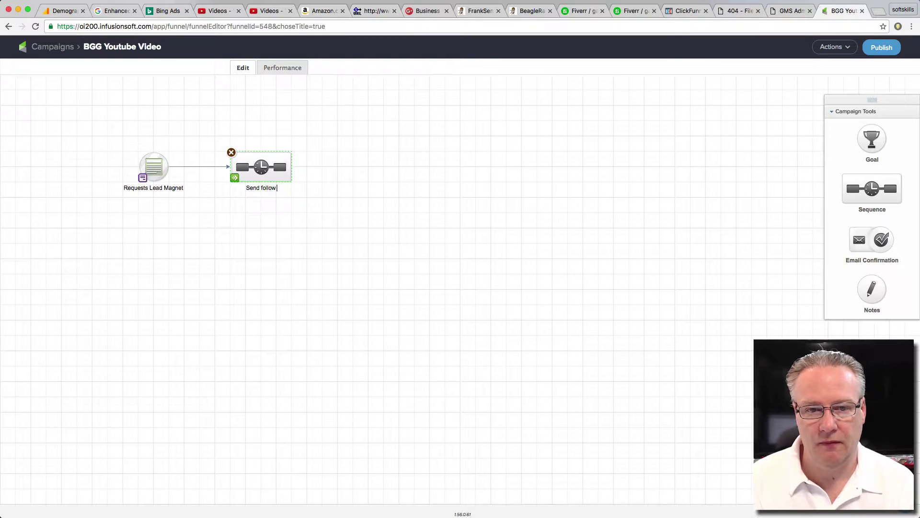
pyautogui.write(' up emails')
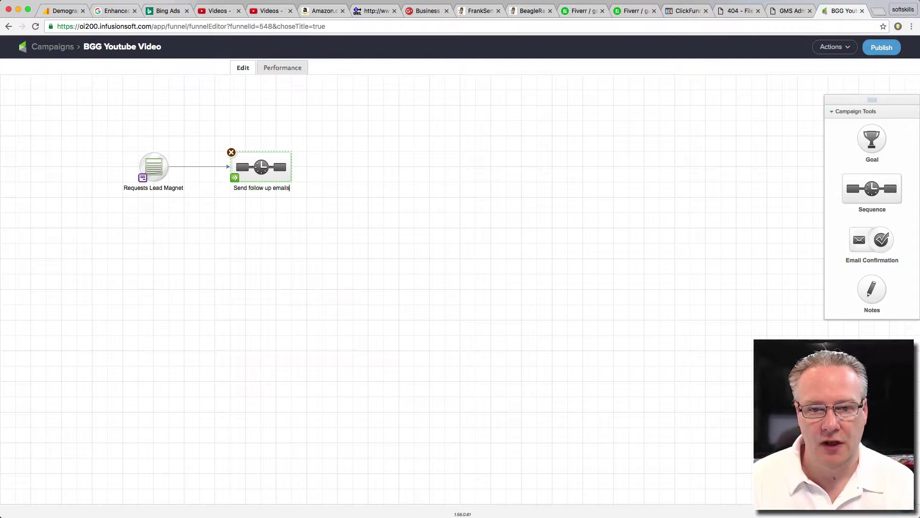
pyautogui.doubleClick(266, 172)
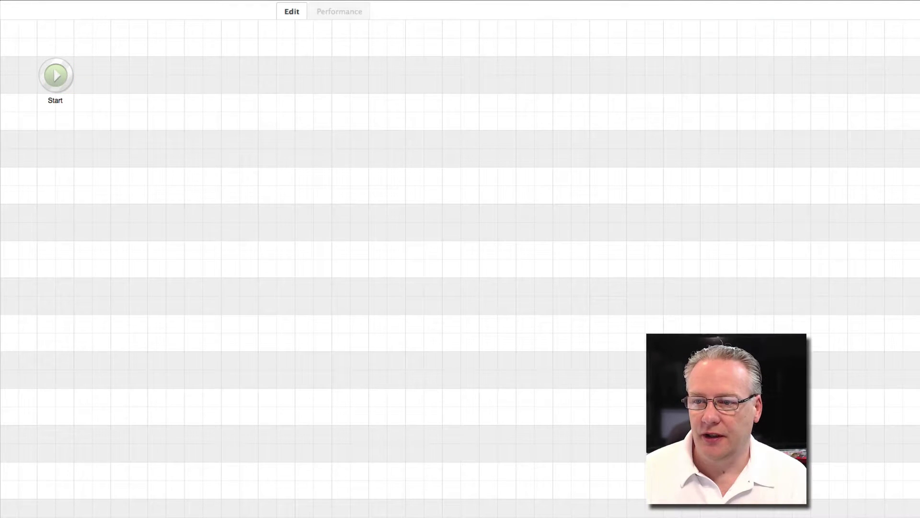
# Expand the Communications and Process tool sections, scrolling through Process actions down to Notes
pyautogui.moveTo(916, 163)
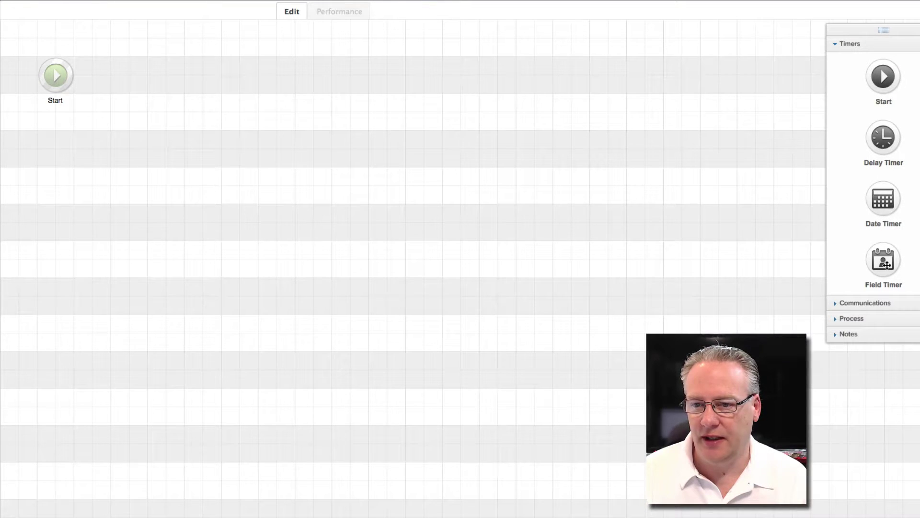
pyautogui.click(883, 303)
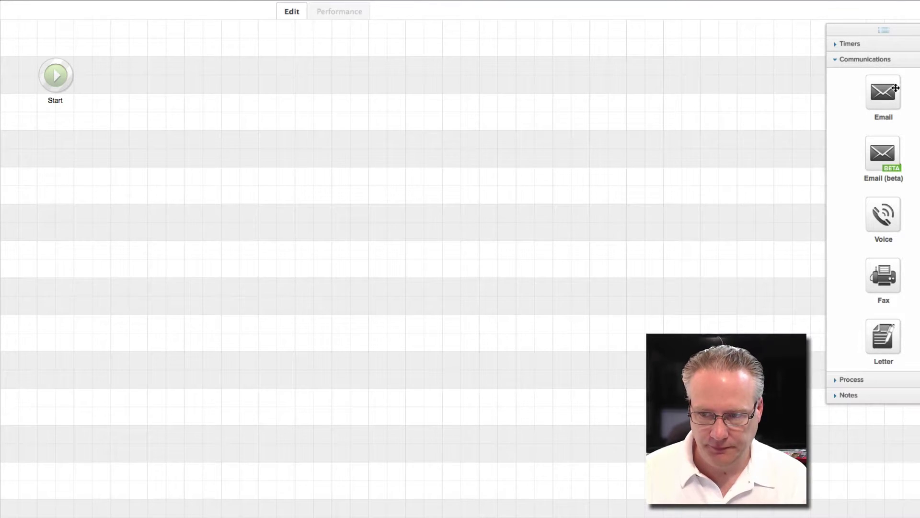
pyautogui.click(856, 381)
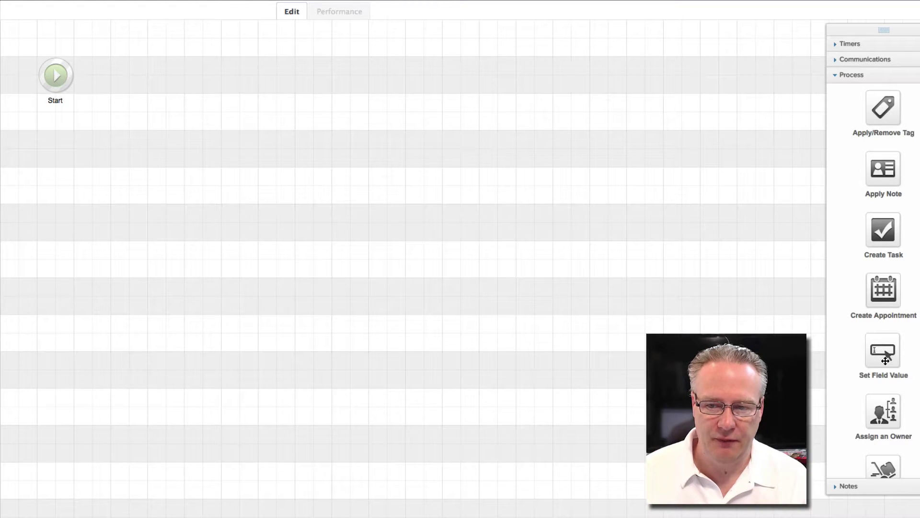
pyautogui.scroll(-1, 884, 355)
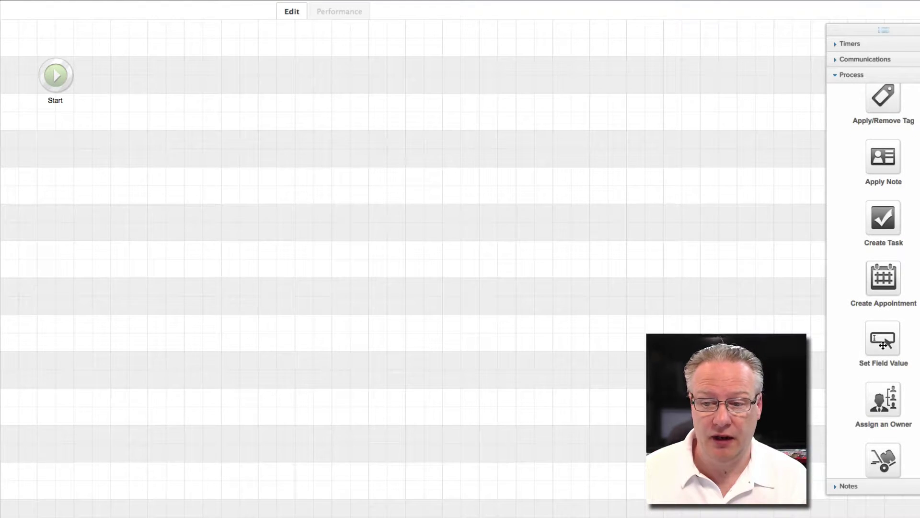
pyautogui.scroll(-3, 883, 346)
pyautogui.scroll(-5, 885, 375)
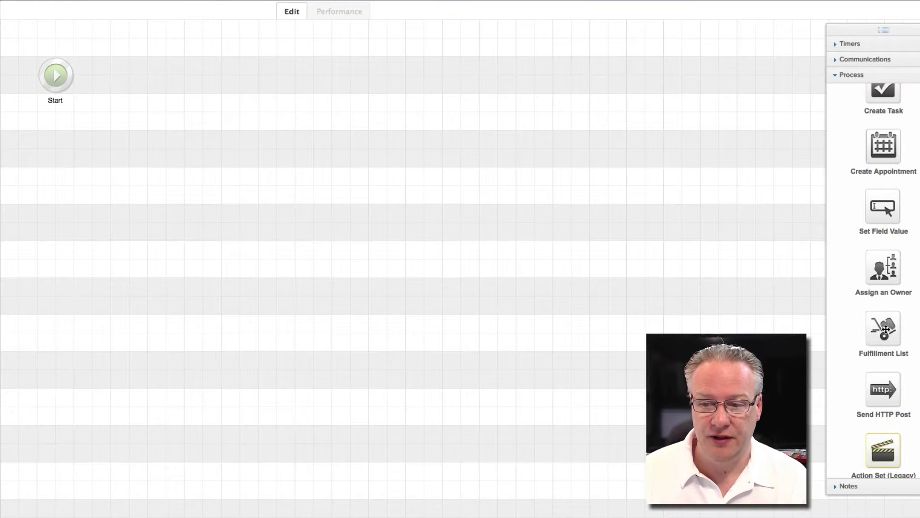
pyautogui.scroll(-1, 886, 329)
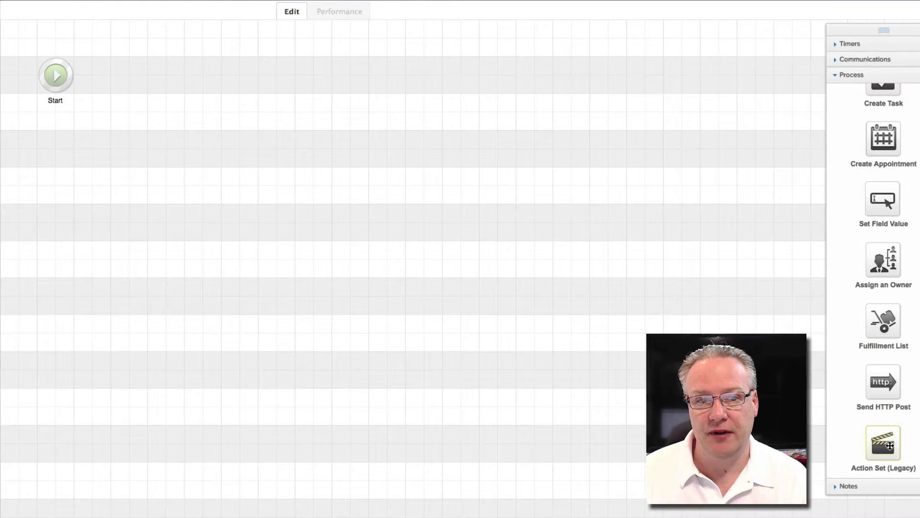
pyautogui.click(854, 491)
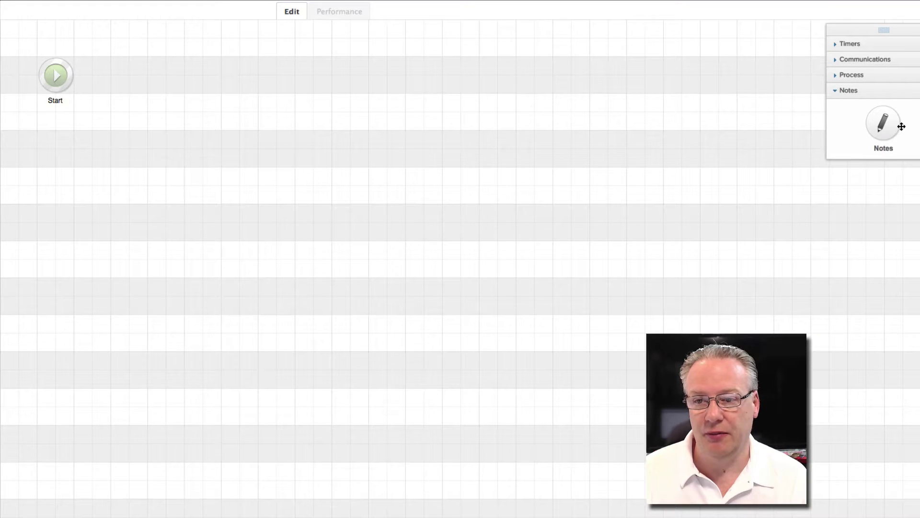
# Place a note below Start reading 'Send my 5 email welcome series'
pyautogui.moveTo(893, 128); pyautogui.dragTo(150, 144)
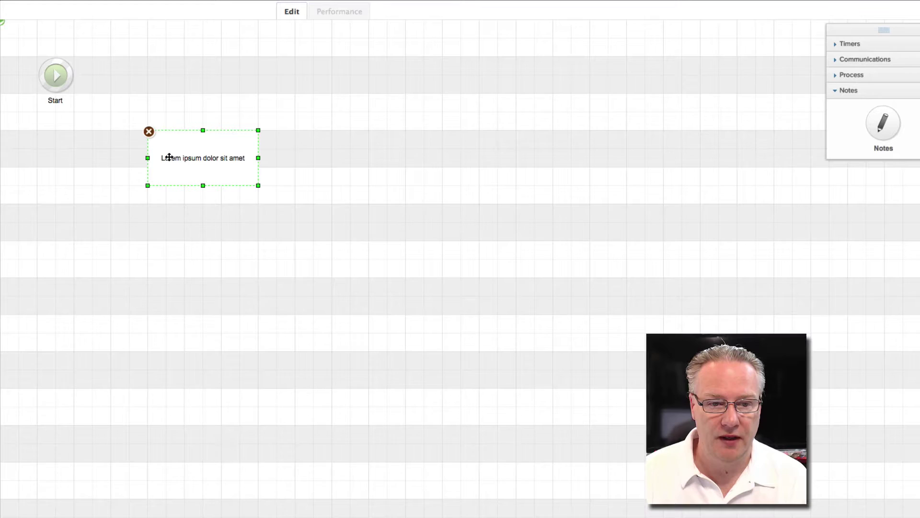
pyautogui.doubleClick(168, 156)
pyautogui.write('Se')
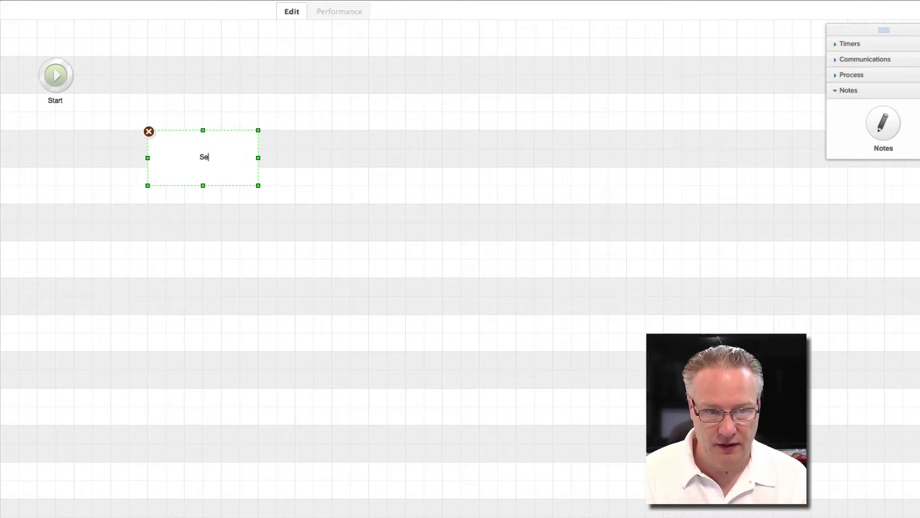
pyautogui.write('nd my ')
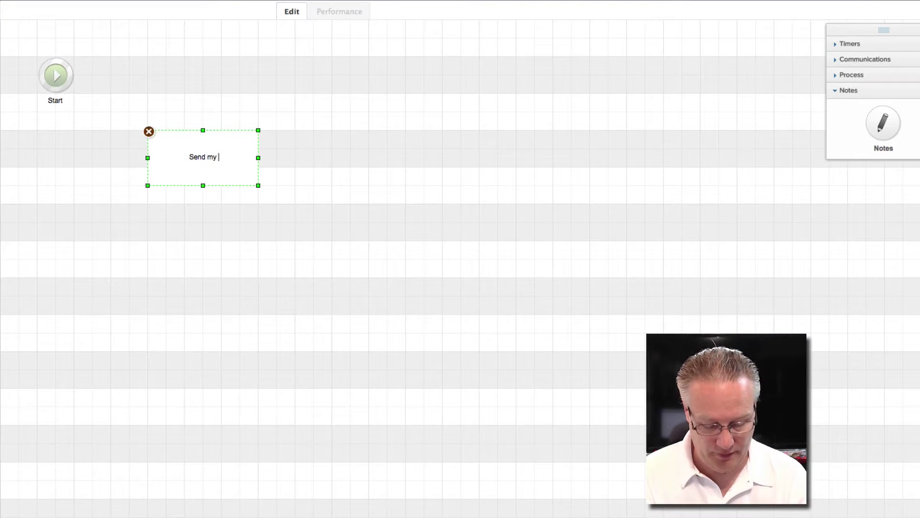
pyautogui.write('5 email weel')
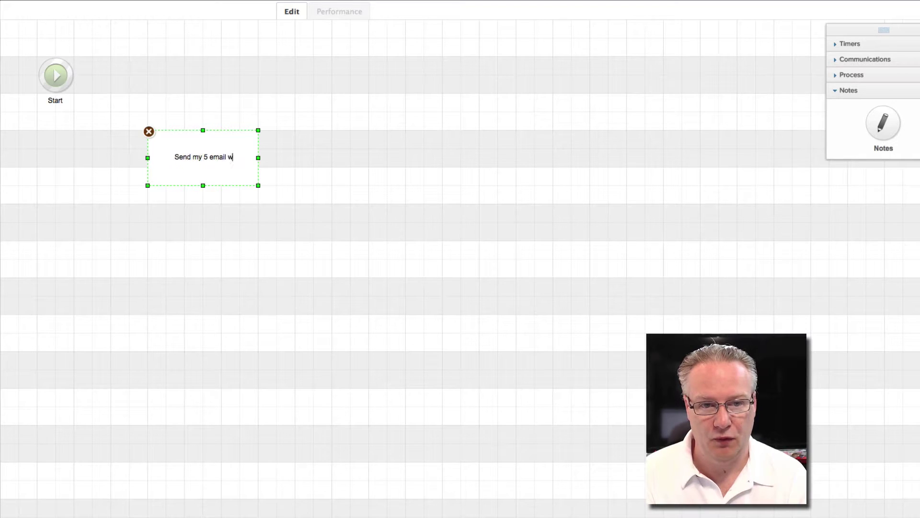
pyautogui.press('BackSpace')
pyautogui.press('BackSpace')
pyautogui.write('lcome')
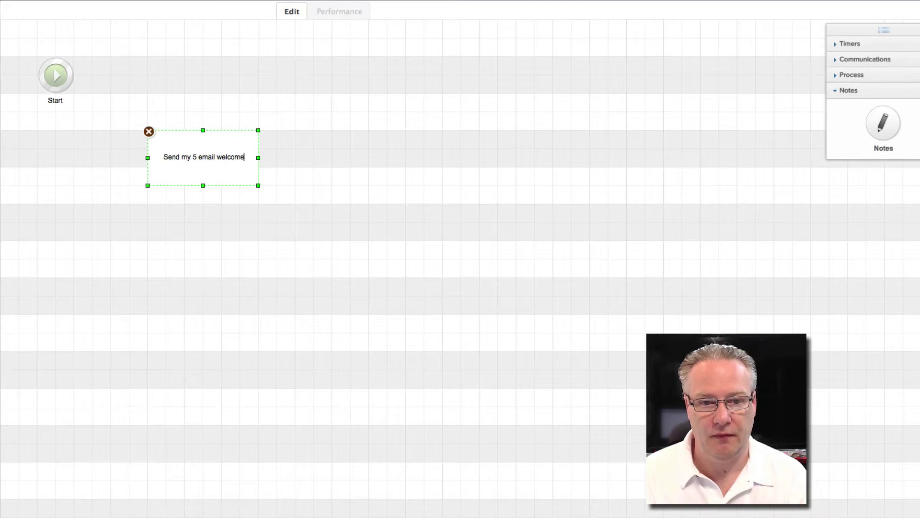
pyautogui.write(' series')
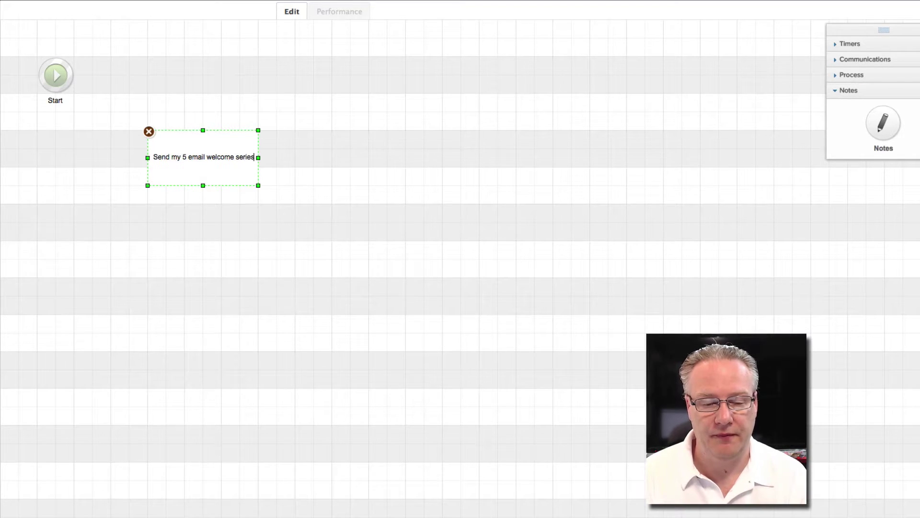
pyautogui.click(323, 160)
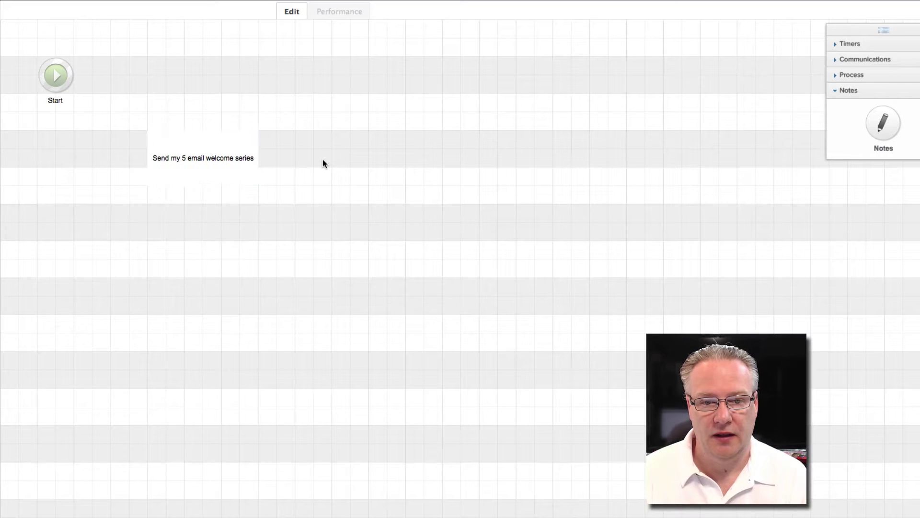
pyautogui.click(858, 59)
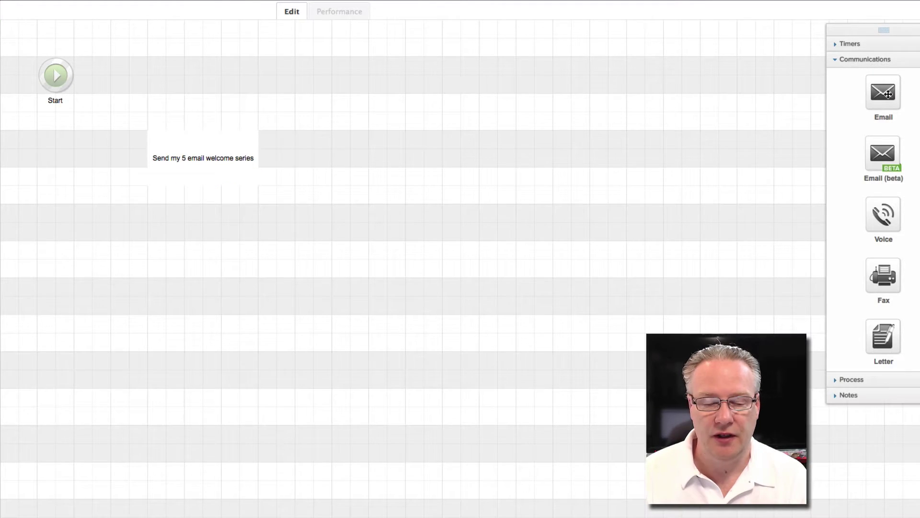
pyautogui.click(873, 47)
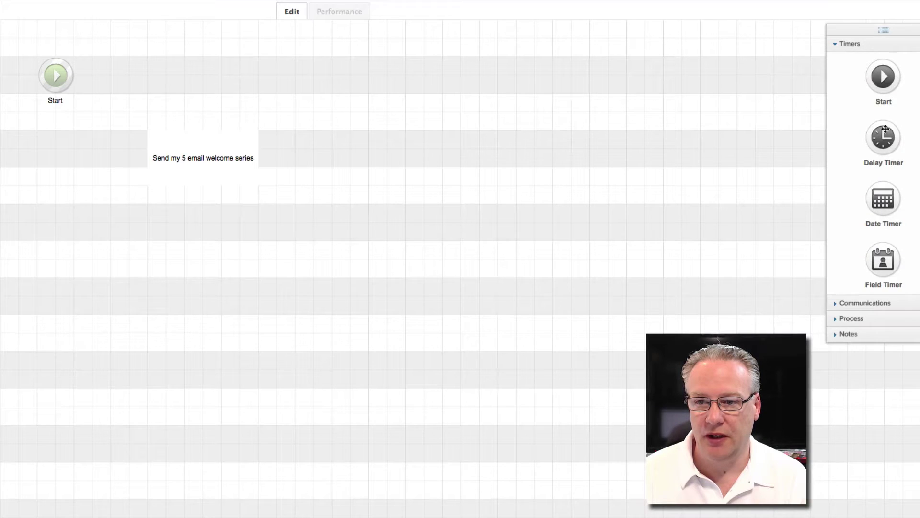
# Connect an Apply/Remove Tag step after Start, set to apply 'BGG -> Free Keyword Report'
pyautogui.click(867, 318)
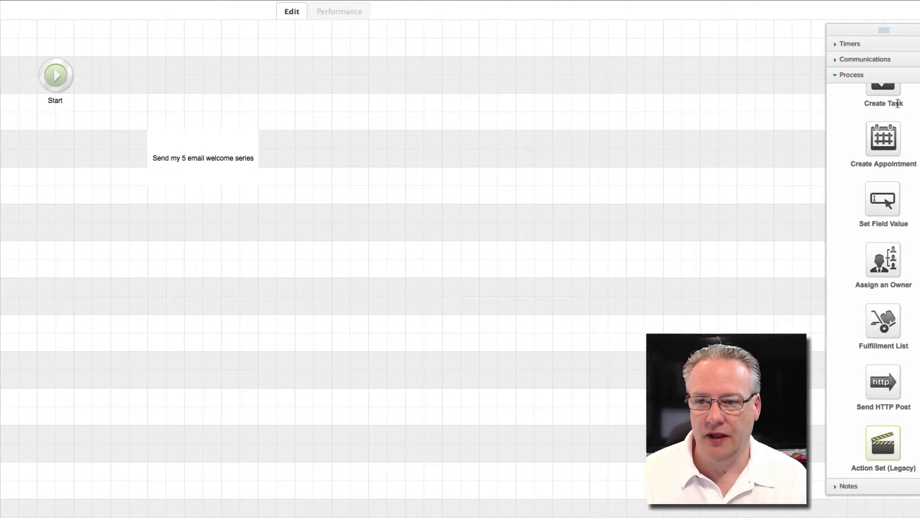
pyautogui.scroll(3, 897, 116)
pyautogui.moveTo(874, 111); pyautogui.dragTo(161, 77)
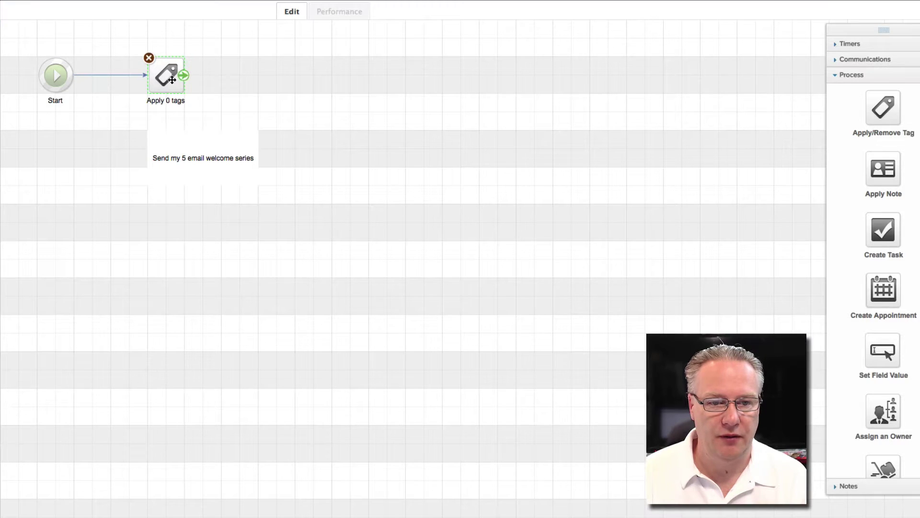
pyautogui.doubleClick(167, 77)
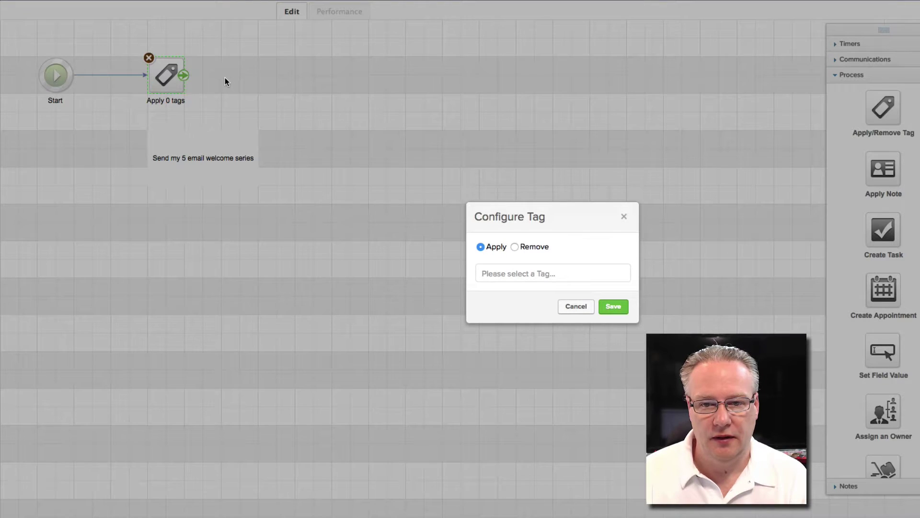
pyautogui.click(518, 273)
pyautogui.scroll(-10, 539, 372)
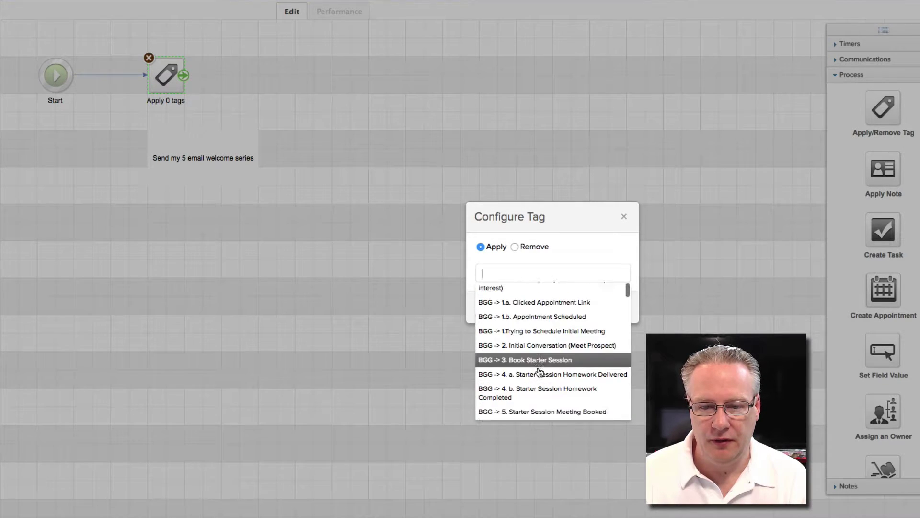
pyautogui.scroll(-3, 539, 372)
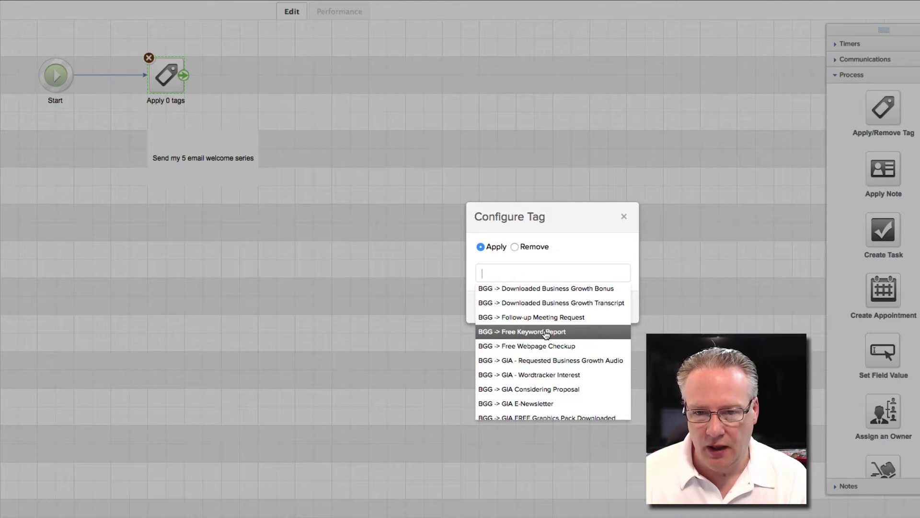
pyautogui.click(546, 332)
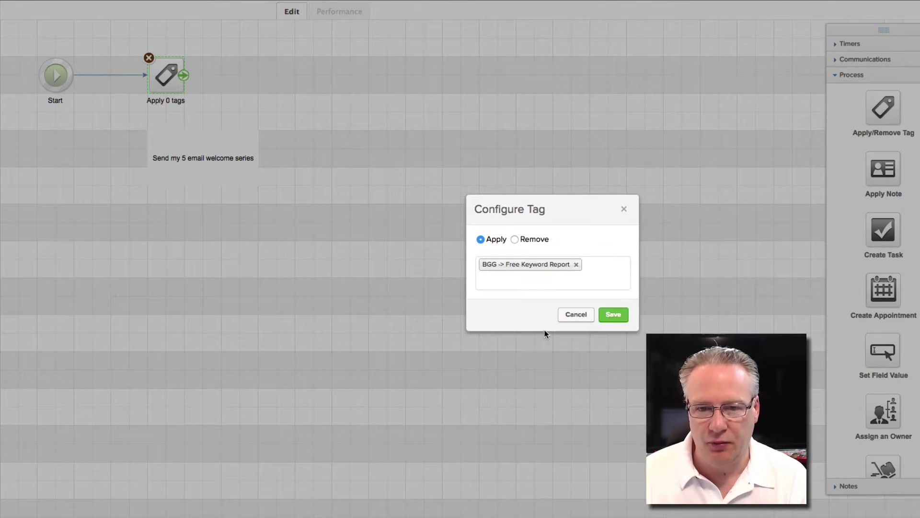
pyautogui.click(616, 314)
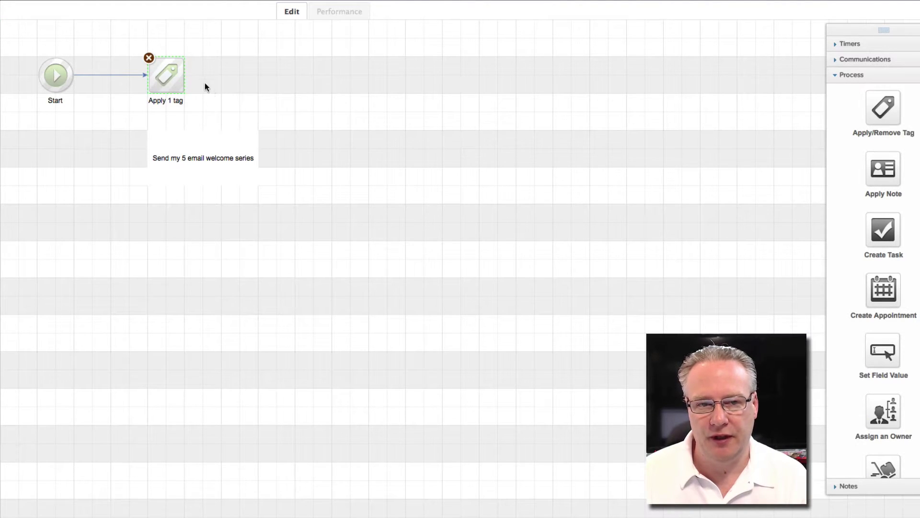
# Add an email after the tag, followed by a delay timer shortened from 3 days to 1 day
pyautogui.click(871, 60)
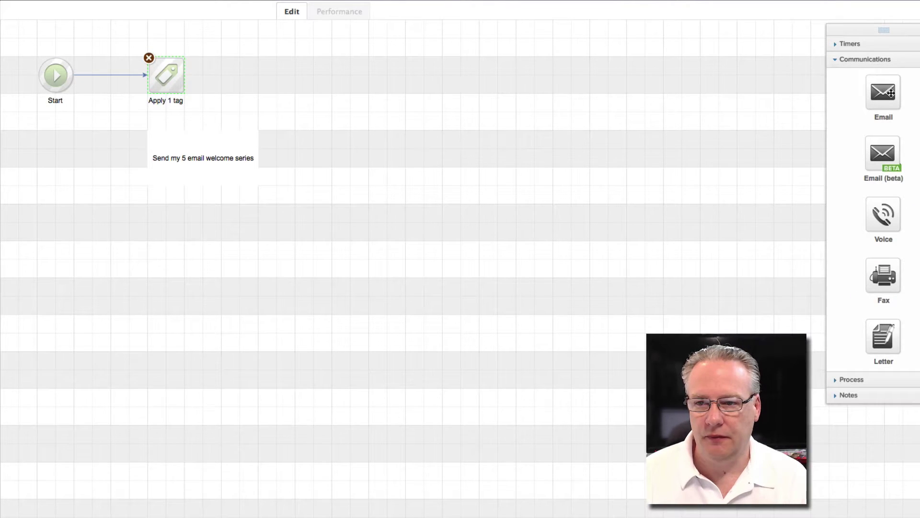
pyautogui.moveTo(891, 93); pyautogui.dragTo(223, 57)
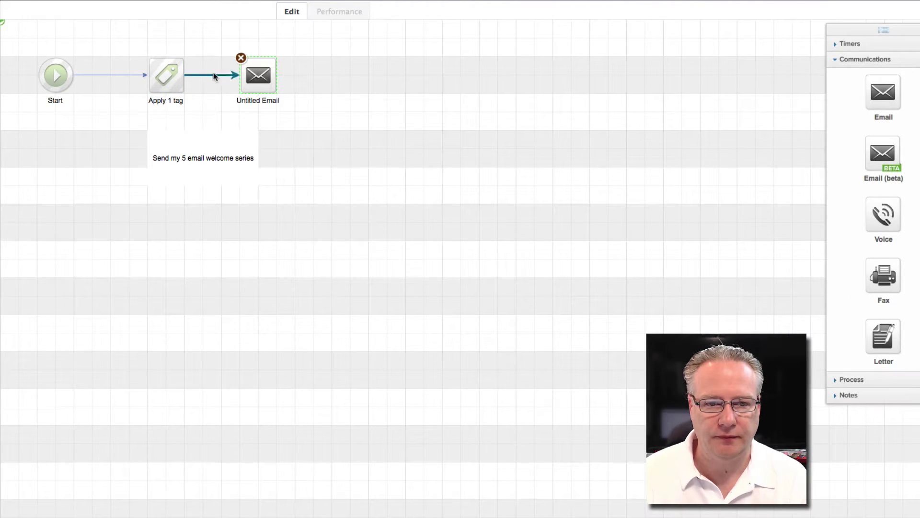
pyautogui.click(850, 44)
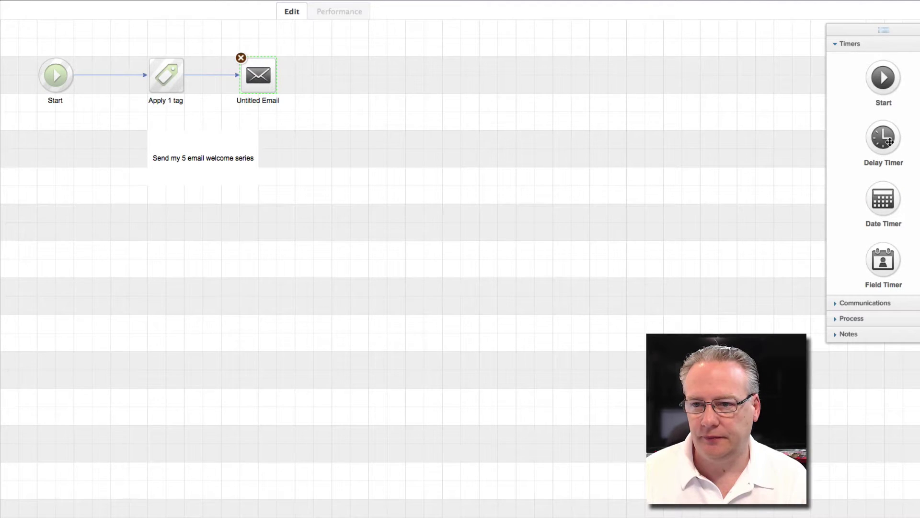
pyautogui.moveTo(890, 142); pyautogui.dragTo(335, 77)
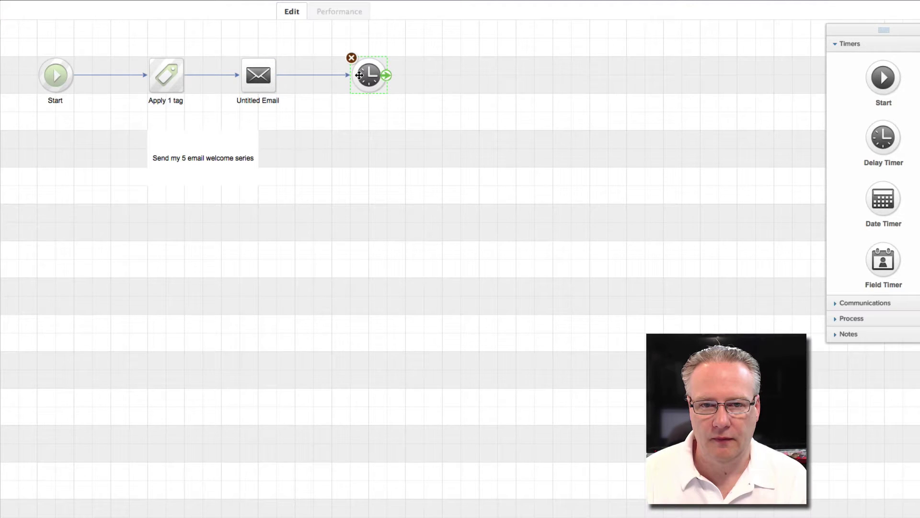
pyautogui.doubleClick(359, 75)
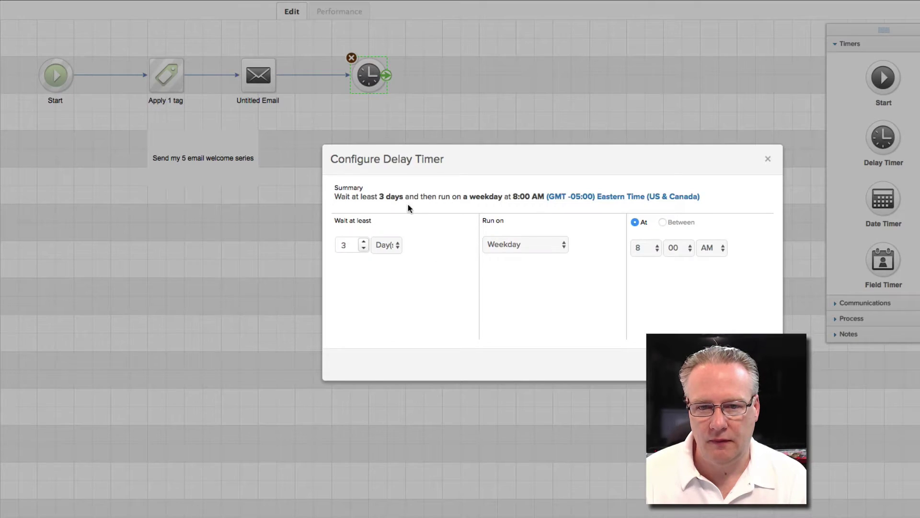
pyautogui.click(364, 247)
pyautogui.click(364, 248)
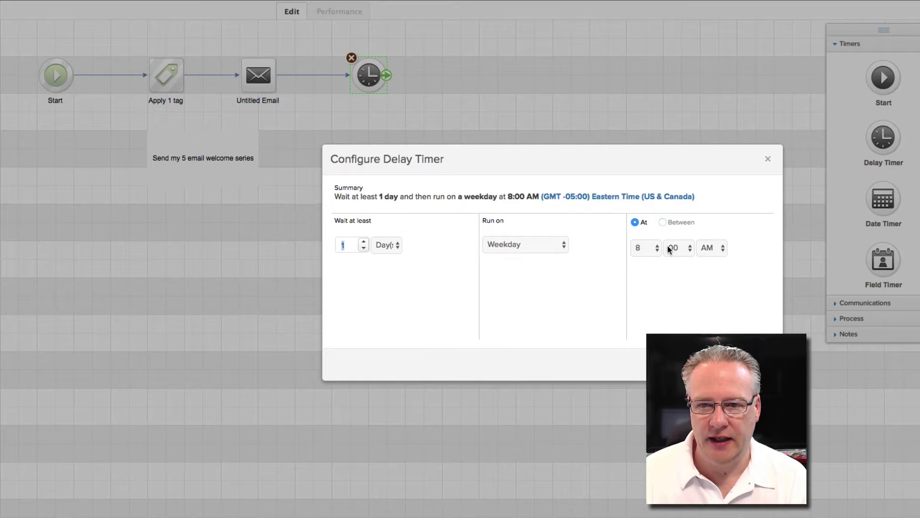
pyautogui.click(748, 365)
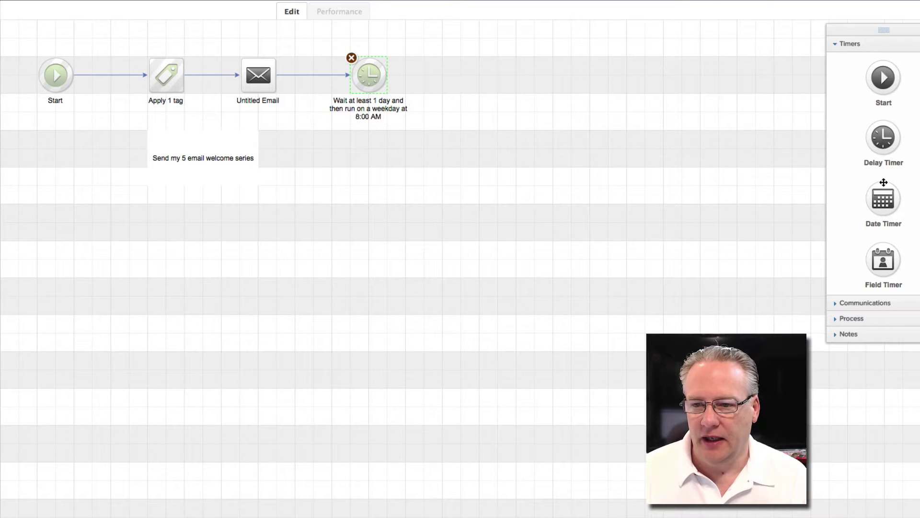
# Chain a second email, another delay timer, and a third email after the 1-day timer
pyautogui.click(869, 308)
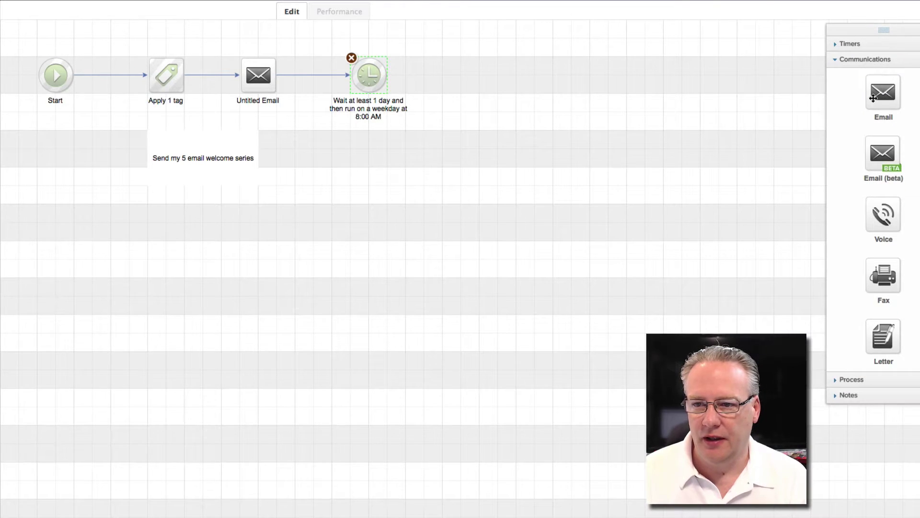
pyautogui.moveTo(877, 96); pyautogui.dragTo(475, 78)
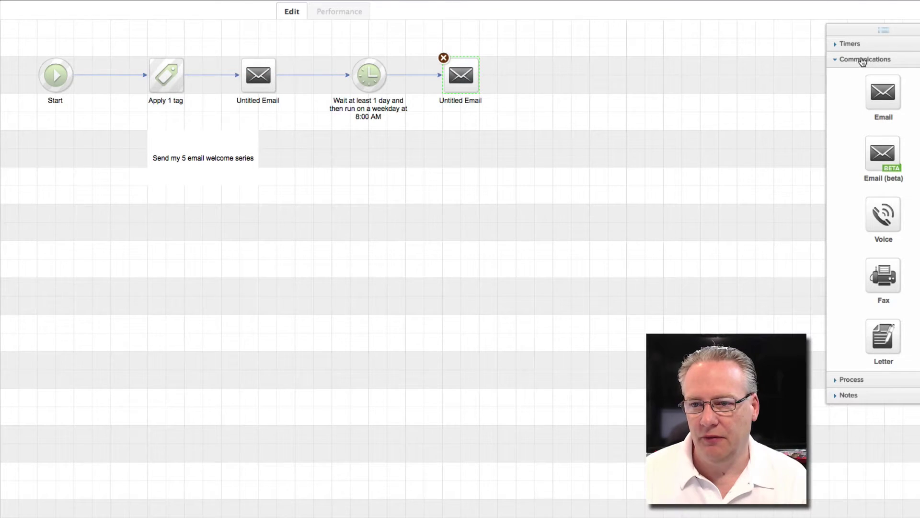
pyautogui.click(870, 43)
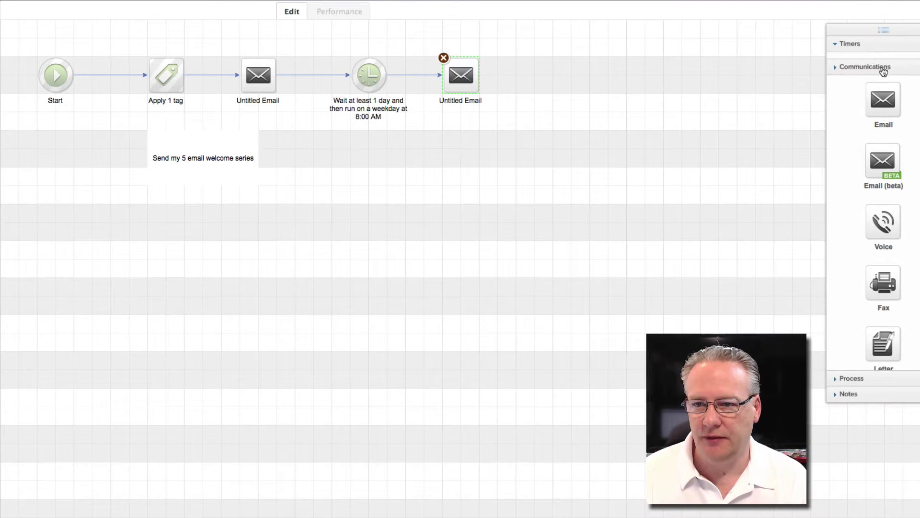
pyautogui.moveTo(883, 138); pyautogui.dragTo(532, 72)
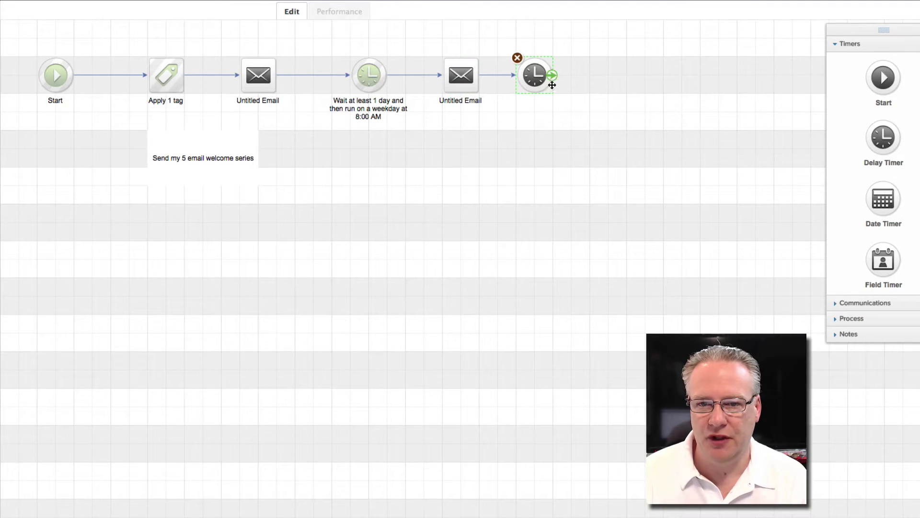
pyautogui.click(870, 303)
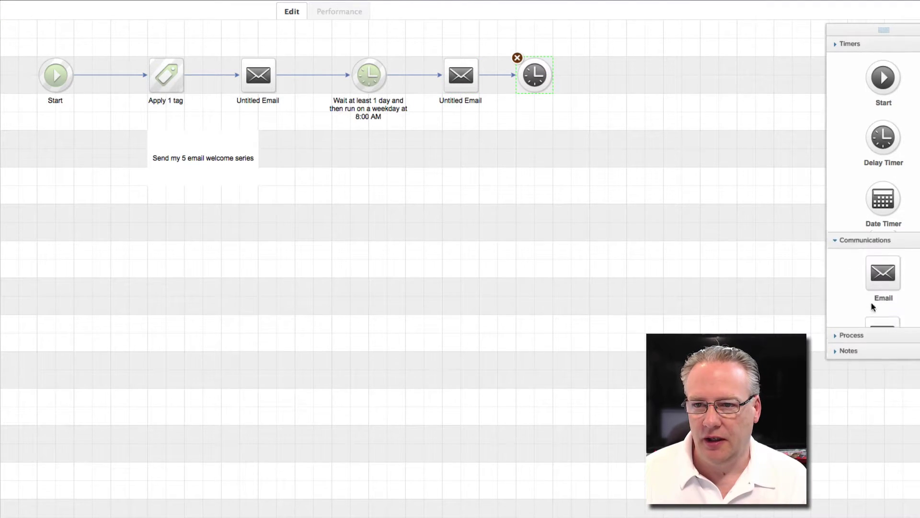
pyautogui.moveTo(887, 90); pyautogui.dragTo(611, 79)
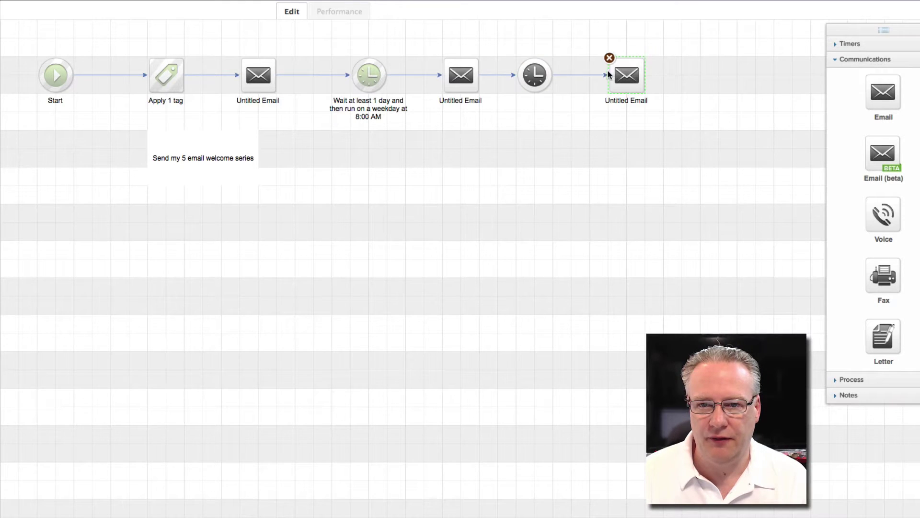
# Open the new email and review its Layout settings, leaving the pre-header turned on
pyautogui.doubleClick(634, 79)
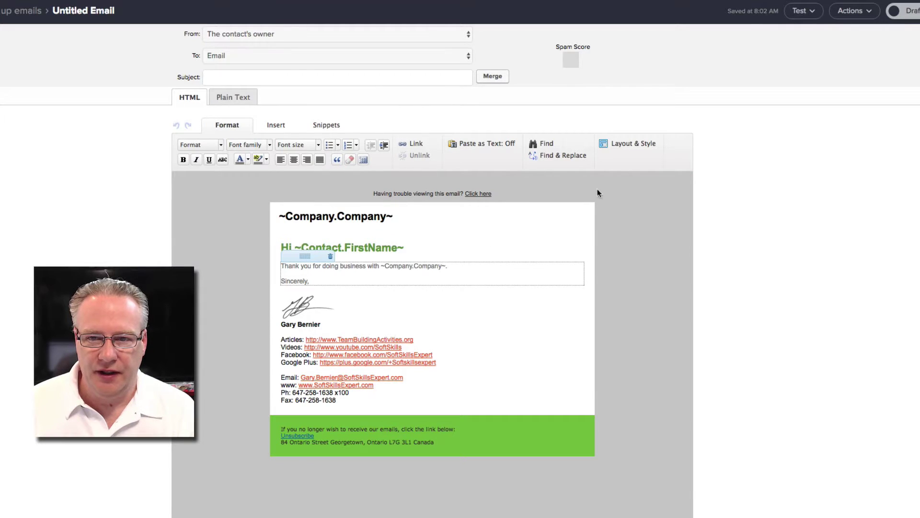
pyautogui.click(605, 142)
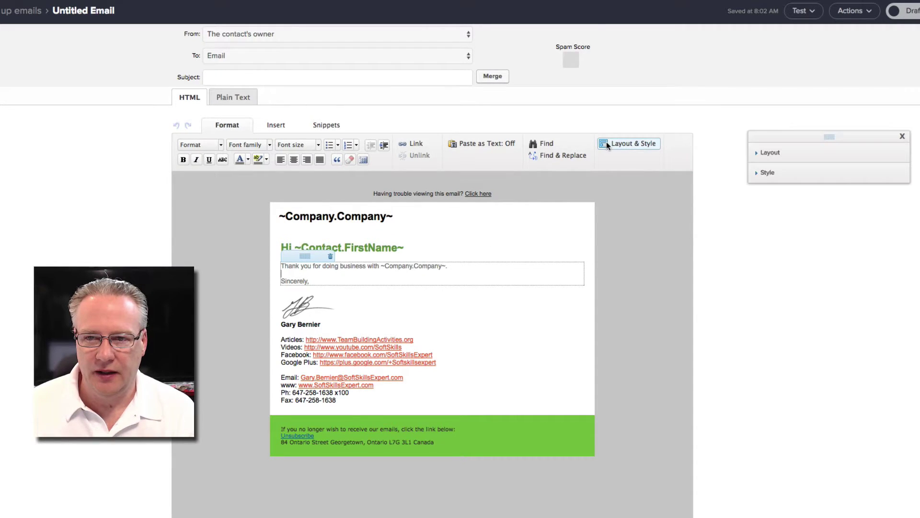
pyautogui.click(768, 153)
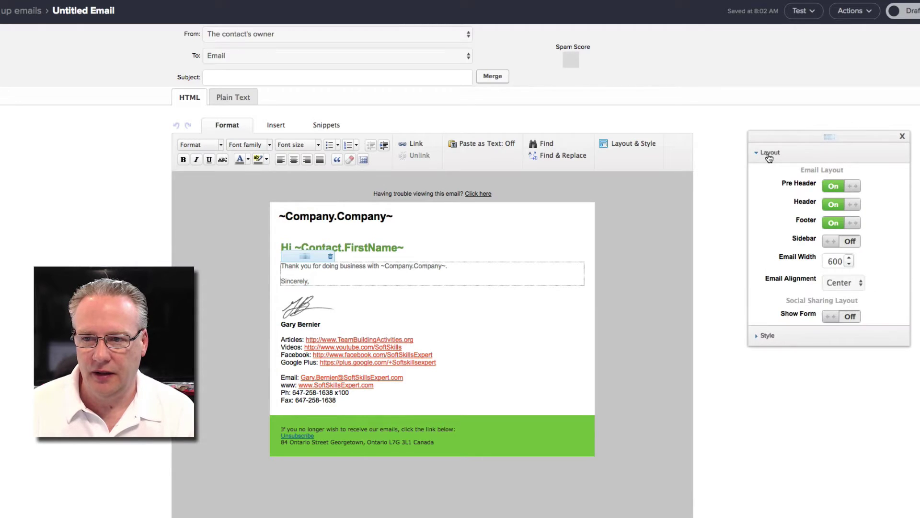
pyautogui.click(835, 188)
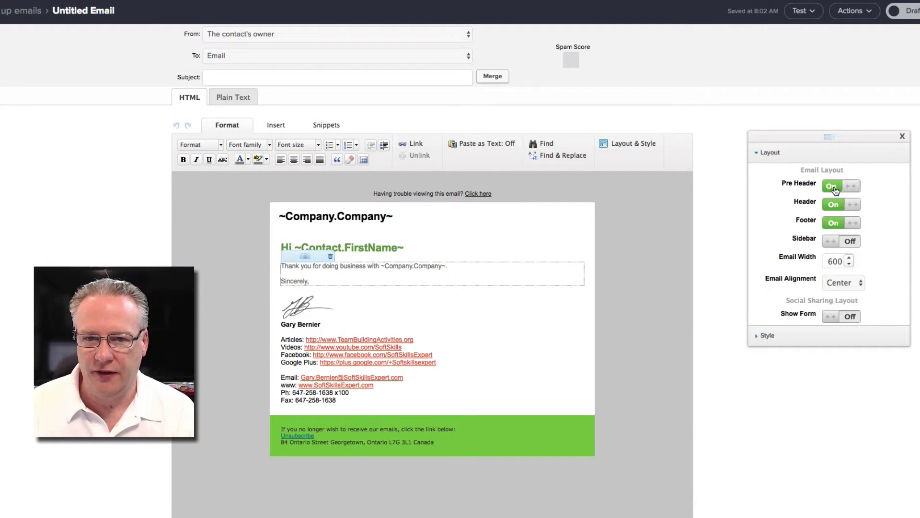
pyautogui.click(835, 188)
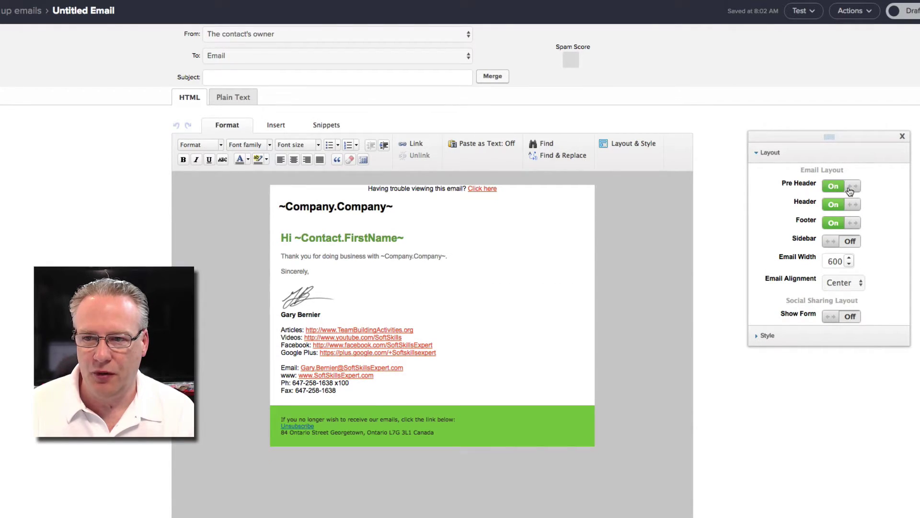
# Try the Black, Blue and SSE Form styles, then apply the SSE Logod Email Template style
pyautogui.click(763, 335)
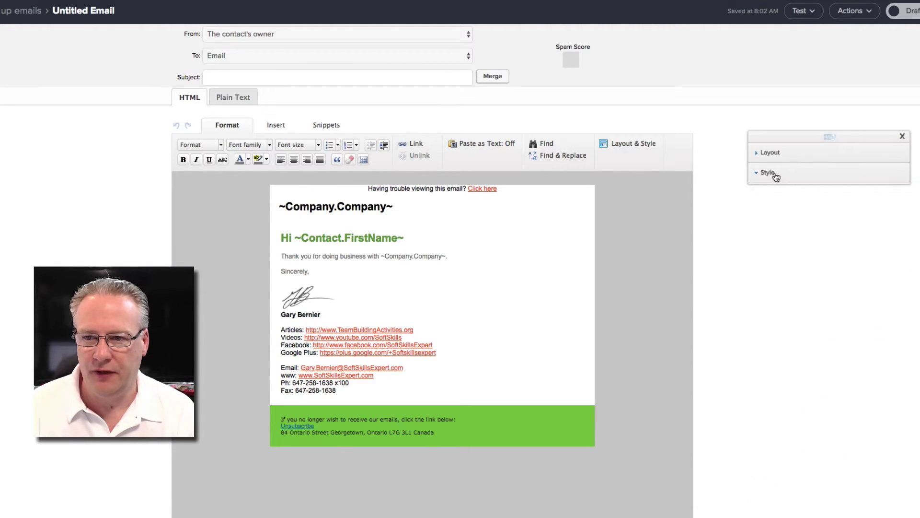
pyautogui.click(796, 254)
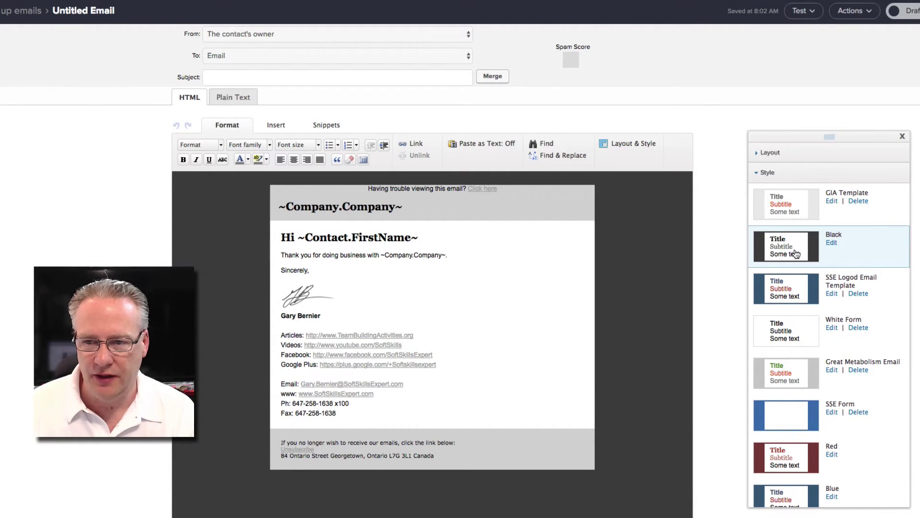
pyautogui.scroll(-5, 796, 254)
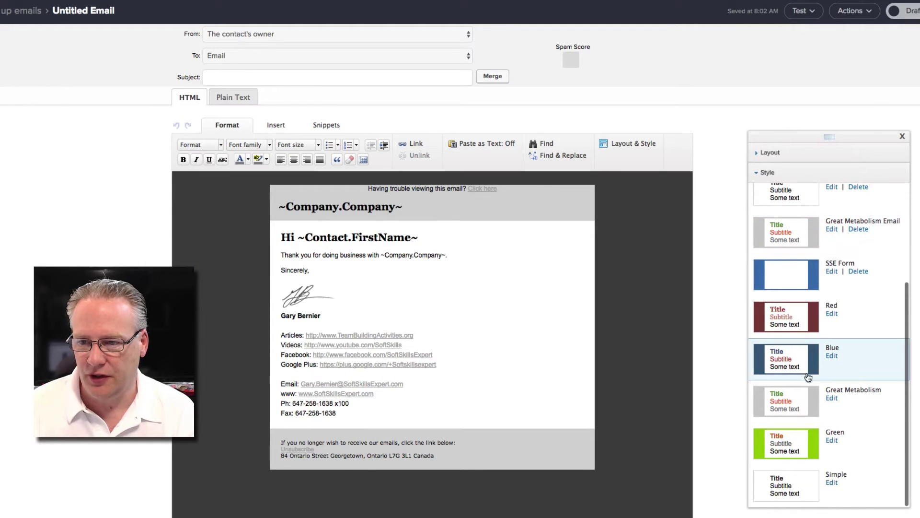
pyautogui.click(796, 358)
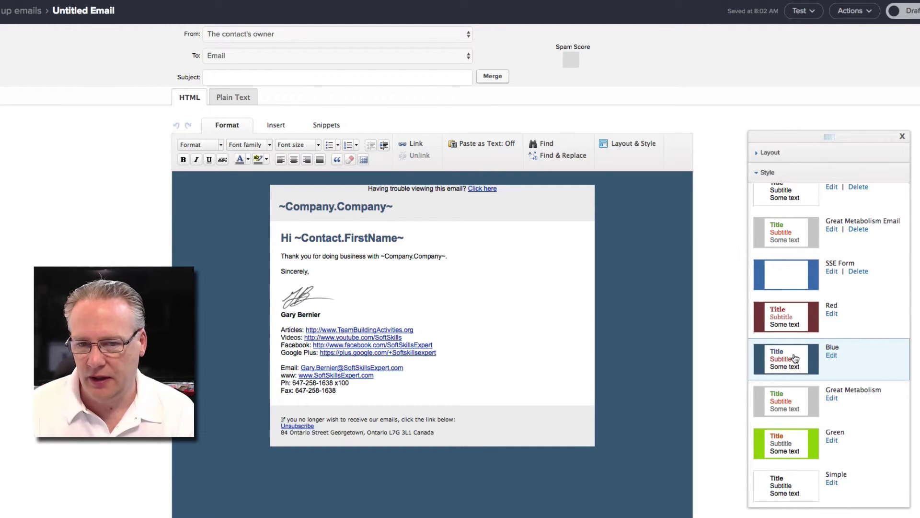
pyautogui.click(800, 270)
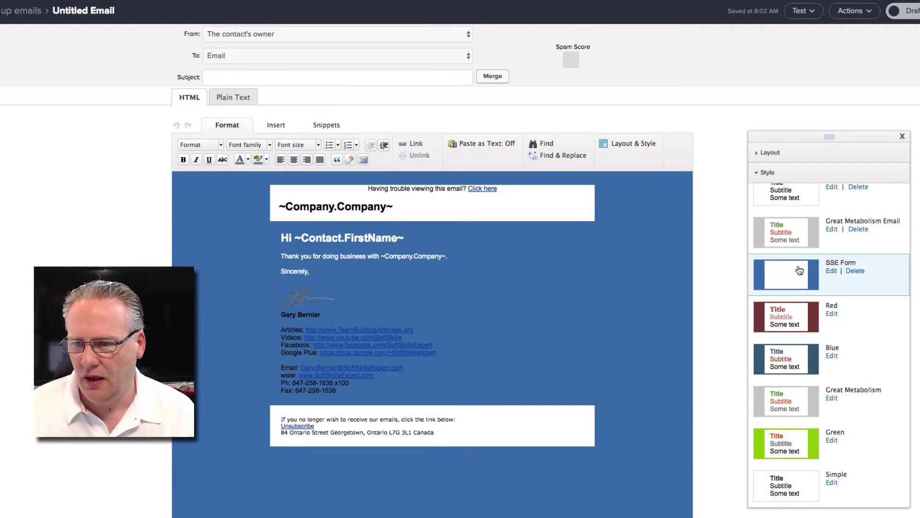
pyautogui.click(793, 359)
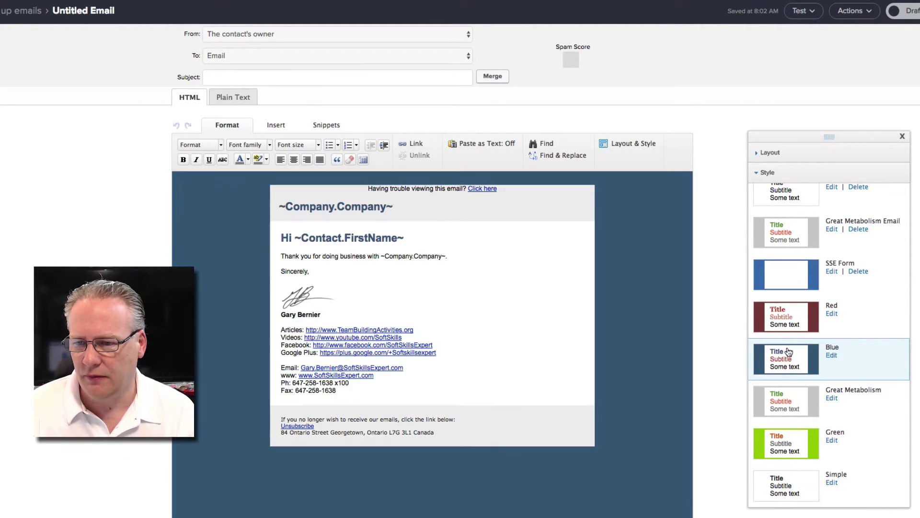
pyautogui.moveTo(531, 325)
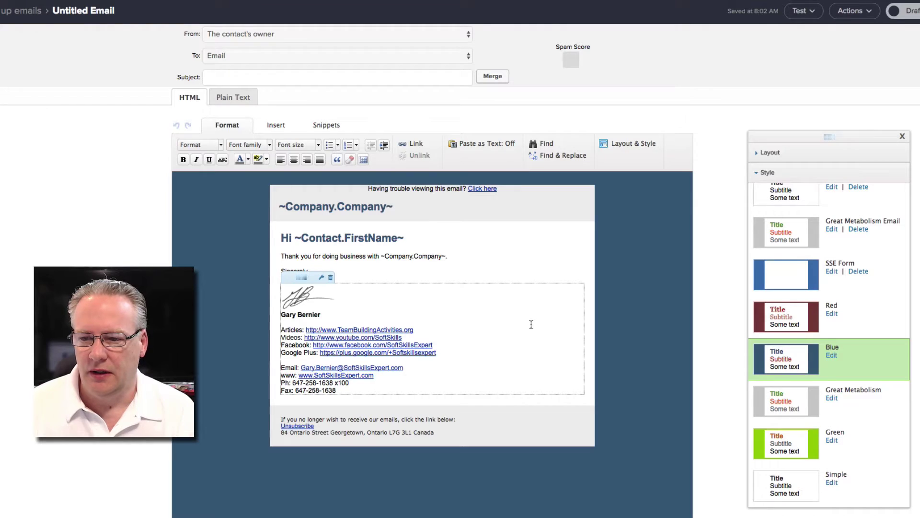
pyautogui.scroll(4, 869, 256)
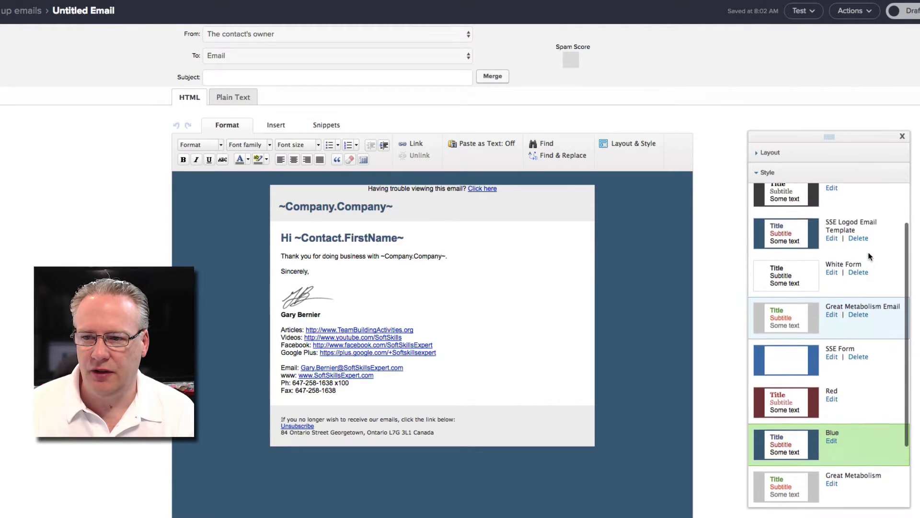
pyautogui.scroll(2, 870, 256)
pyautogui.click(793, 289)
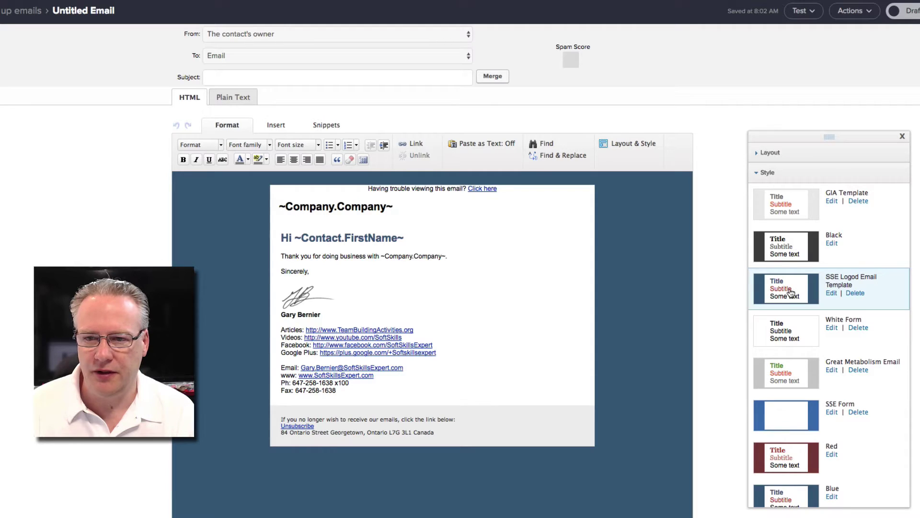
pyautogui.doubleClick(790, 290)
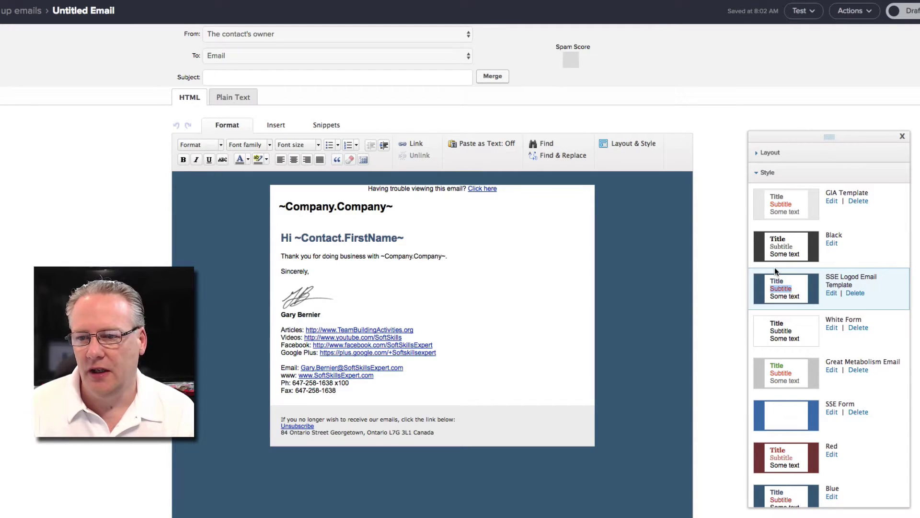
pyautogui.click(776, 271)
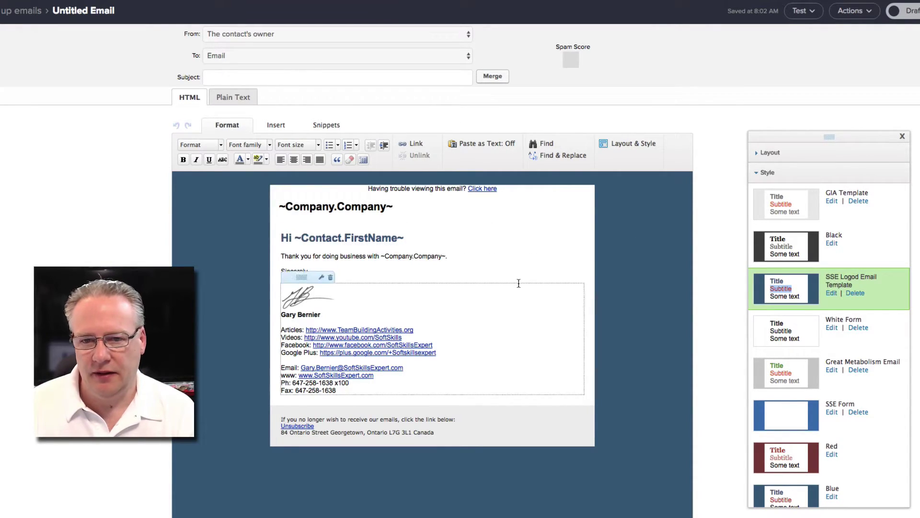
# Add a blank line after the thank-you sentence and insert a link using the suggested http address
pyautogui.click(460, 258)
pyautogui.press('Return')
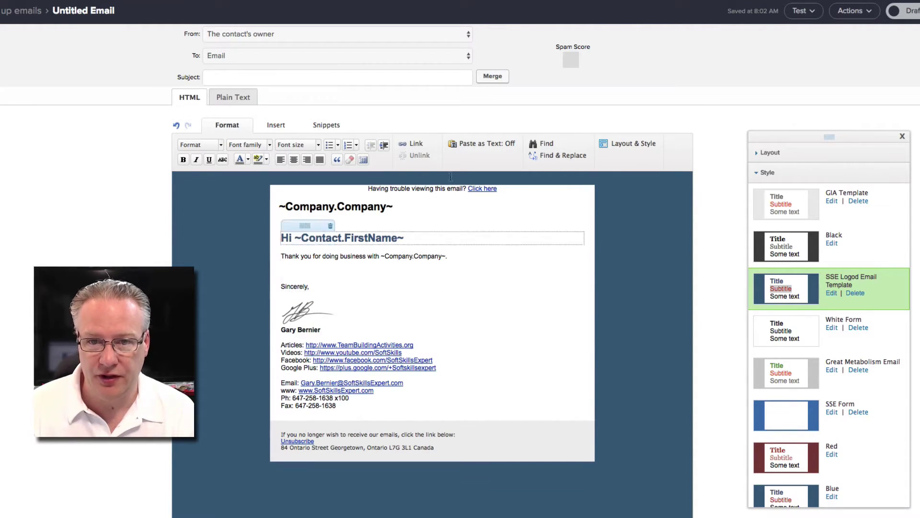
pyautogui.click(405, 144)
pyautogui.click(418, 281)
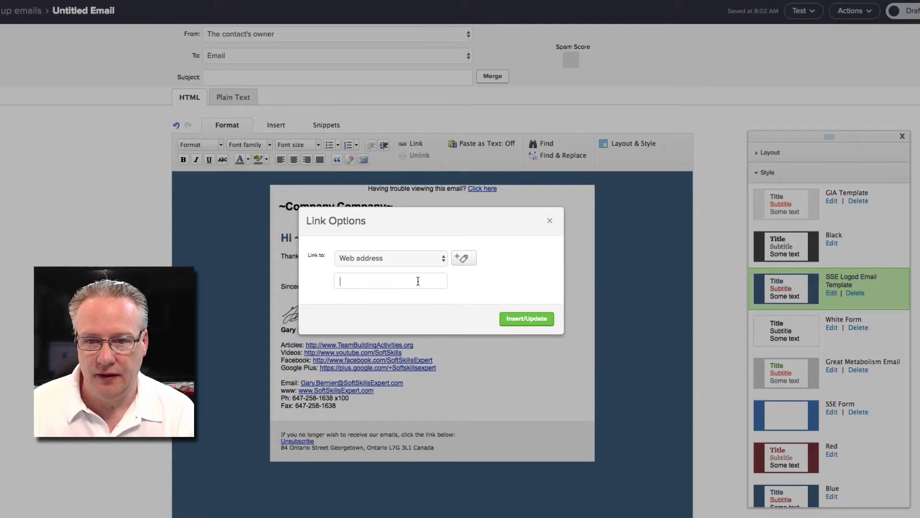
pyautogui.write('h')
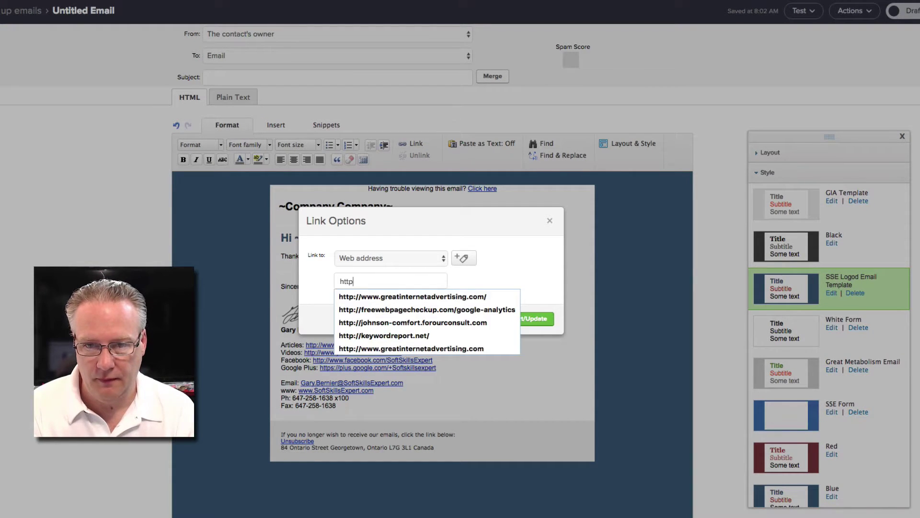
pyautogui.write('ttp')
pyautogui.press('Down')
pyautogui.press('Return')
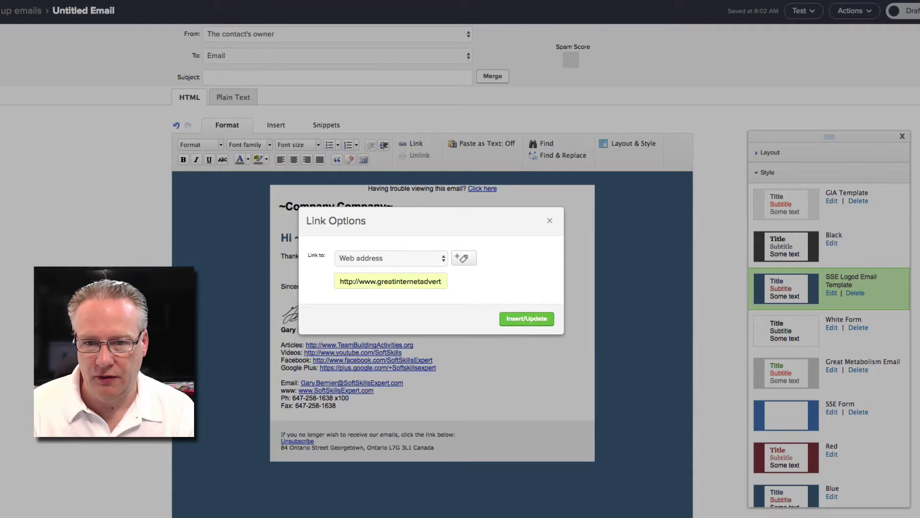
# Make the link apply the 'BGG -> BGG Blog / Article site' tag and update the link
pyautogui.click(469, 260)
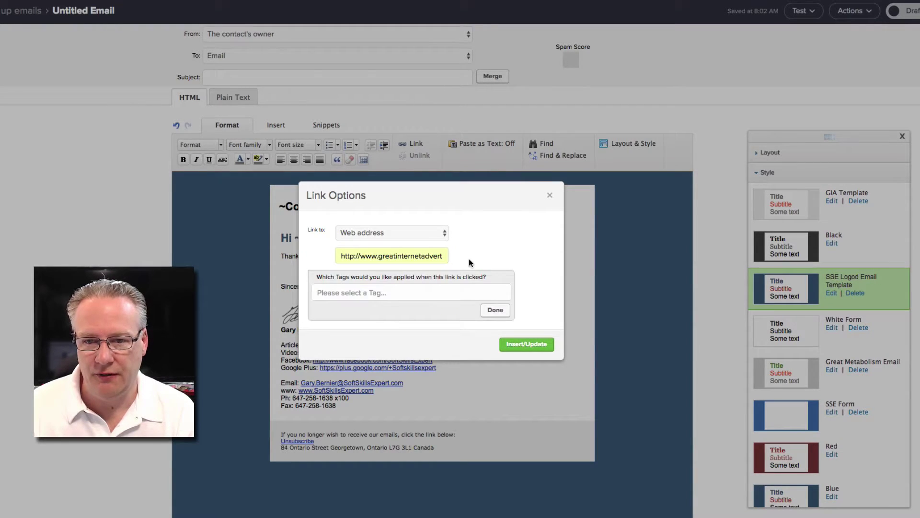
pyautogui.click(416, 291)
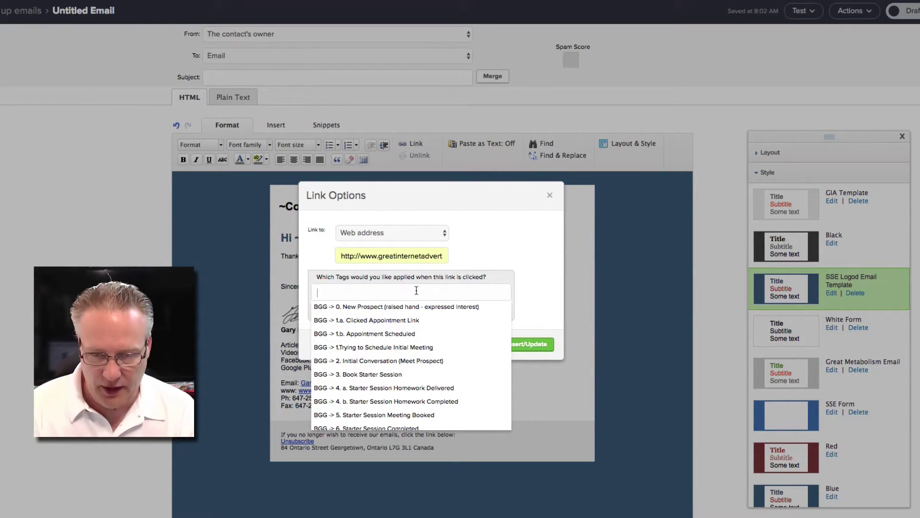
pyautogui.write('inter')
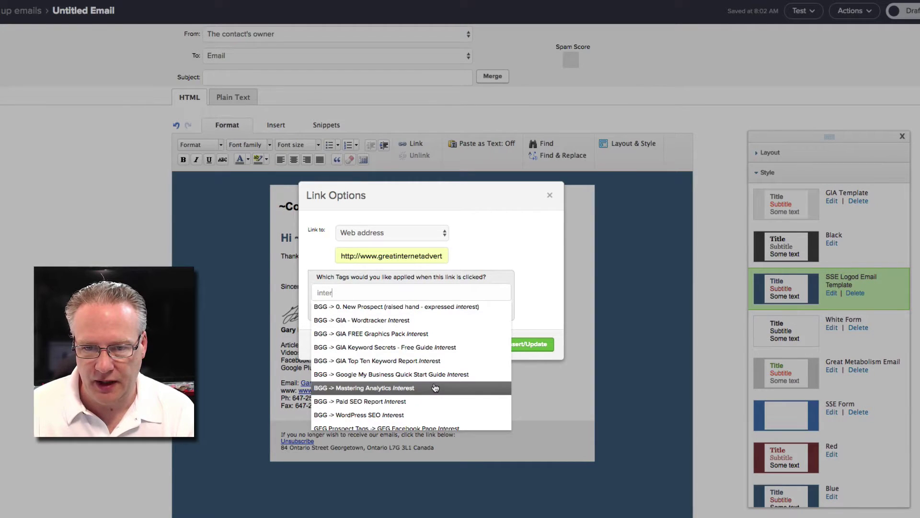
pyautogui.scroll(-5, 435, 387)
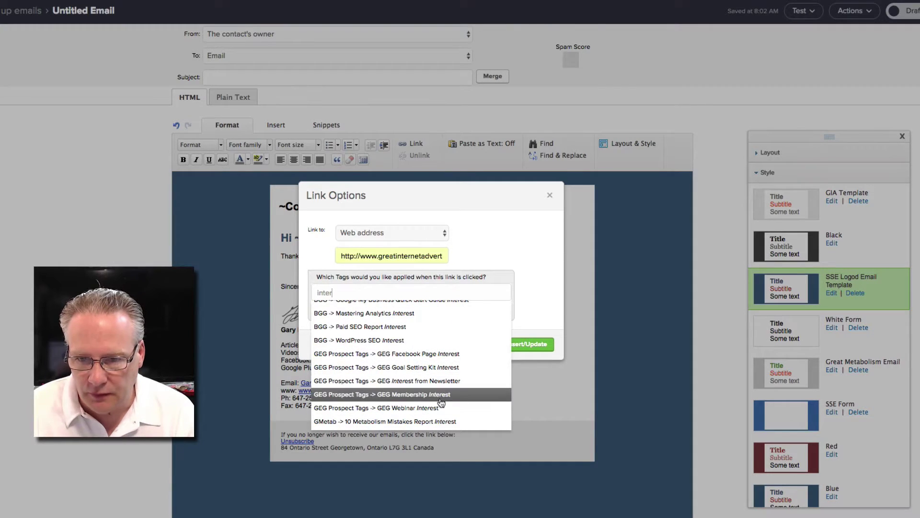
pyautogui.scroll(5, 445, 359)
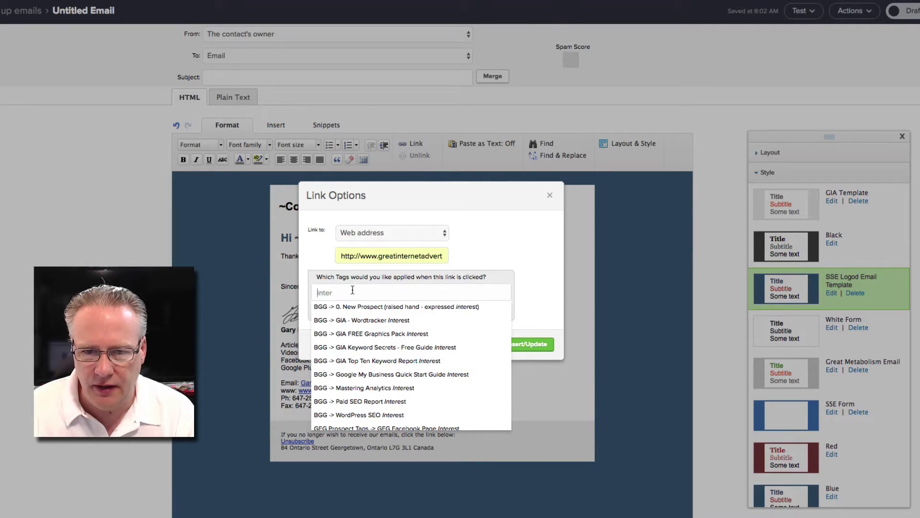
pyautogui.moveTo(348, 293); pyautogui.dragTo(296, 293)
pyautogui.write('blog')
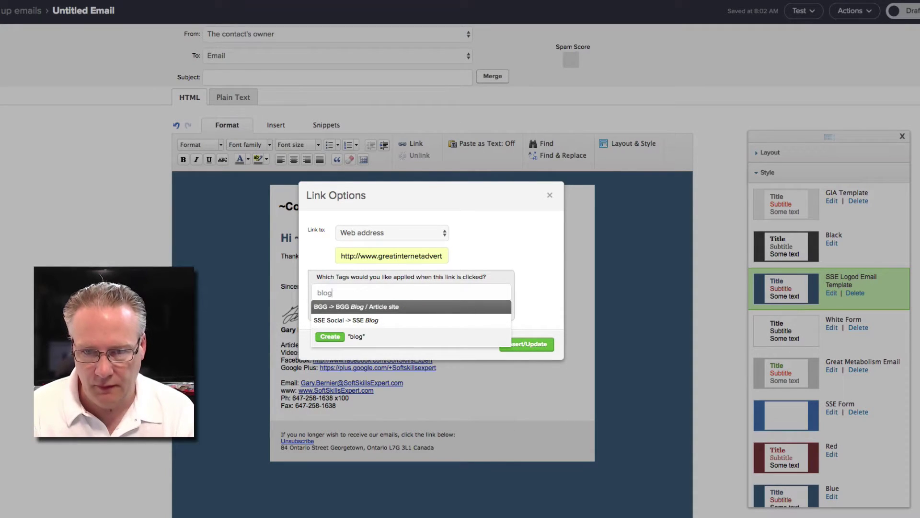
pyautogui.click(384, 303)
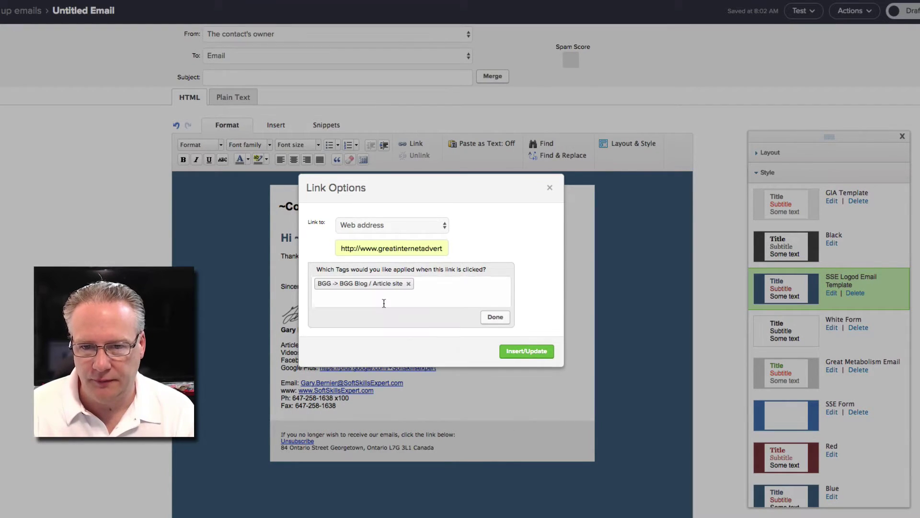
pyautogui.click(496, 318)
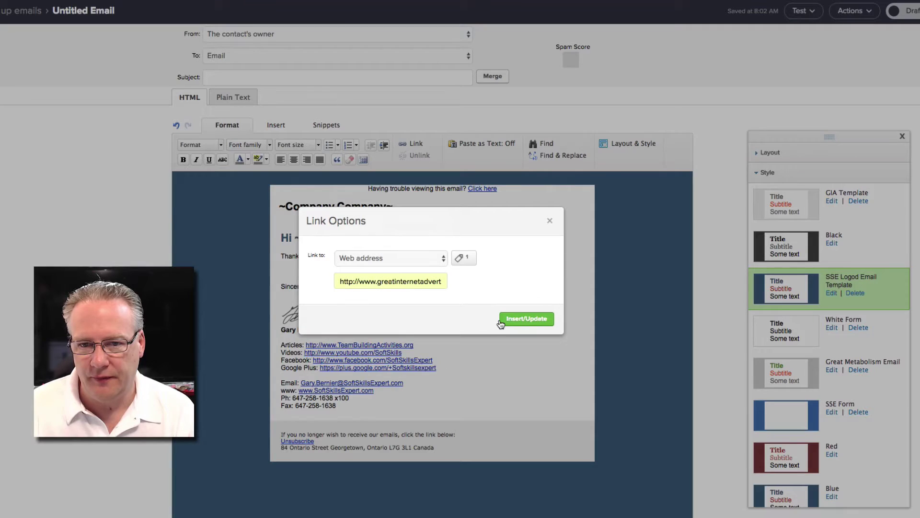
pyautogui.click(524, 323)
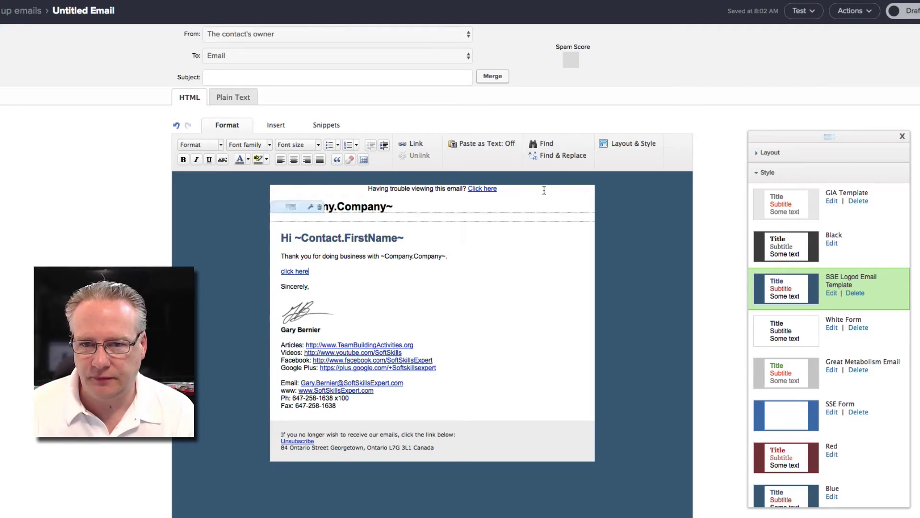
# Enter the subject 'Your link sir', switch the email from Draft to Ready, and return to Send follow up emails
pyautogui.click(285, 80)
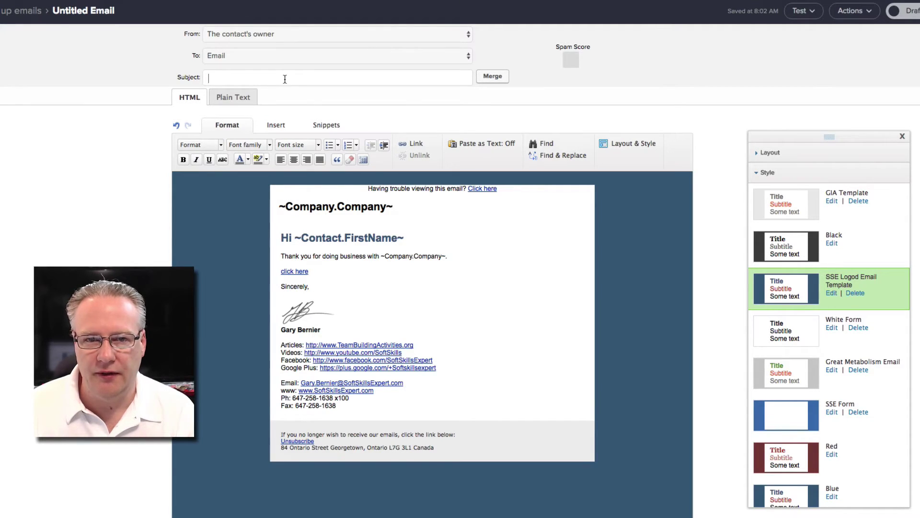
pyautogui.click(897, 14)
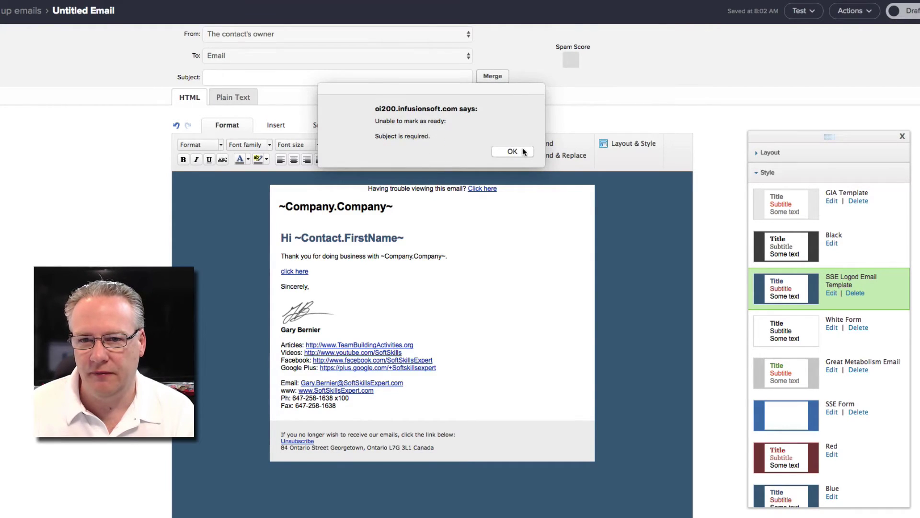
pyautogui.click(522, 152)
pyautogui.click(537, 167)
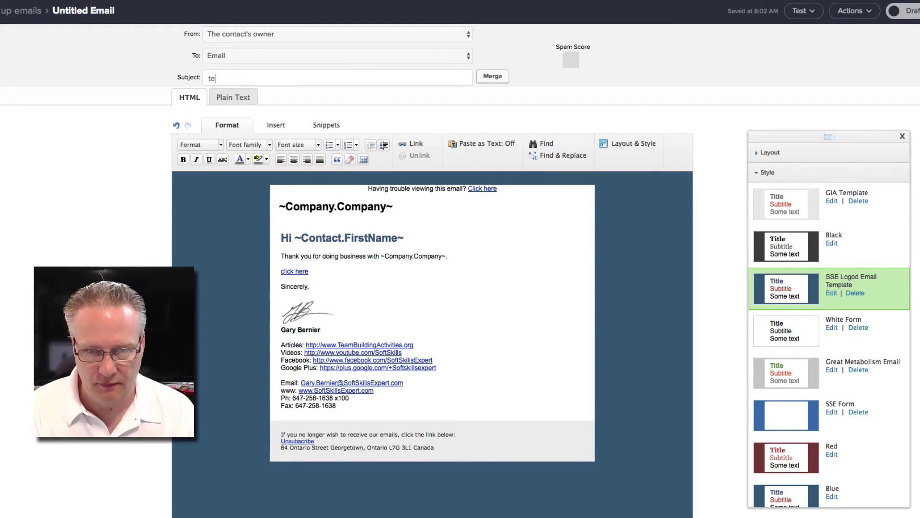
pyautogui.write('Your ')
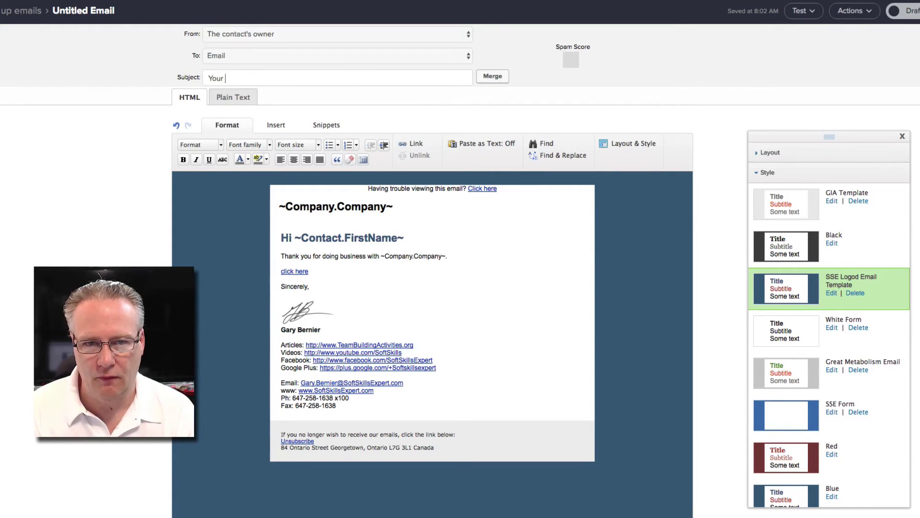
pyautogui.write('link sir')
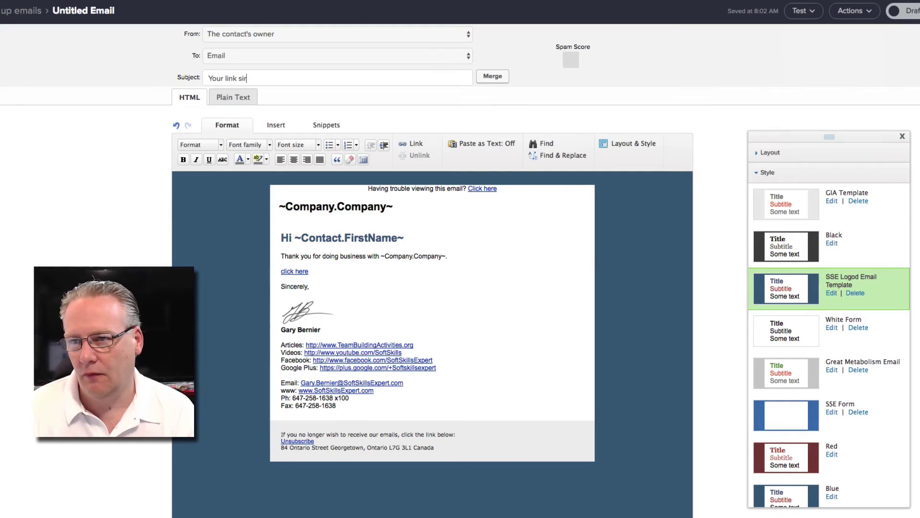
pyautogui.click(899, 16)
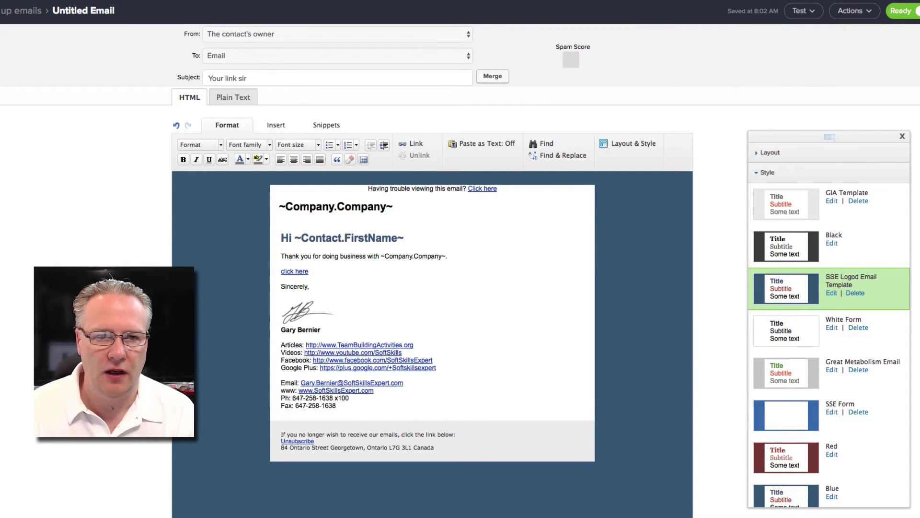
pyautogui.click(17, 13)
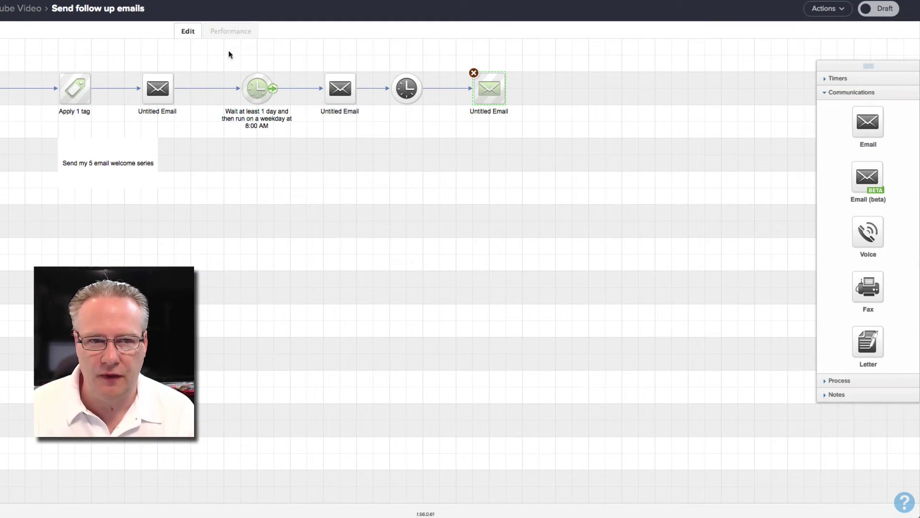
# Place a Clicks a Link goal named 'Clicked the link' on the BGG Youtube Video campaign canvas
pyautogui.click(30, 10)
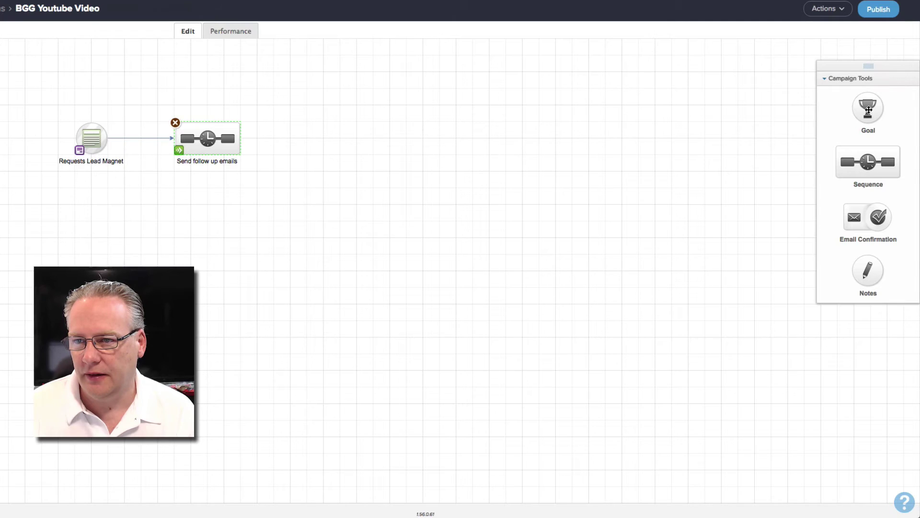
pyautogui.moveTo(869, 110); pyautogui.dragTo(312, 129)
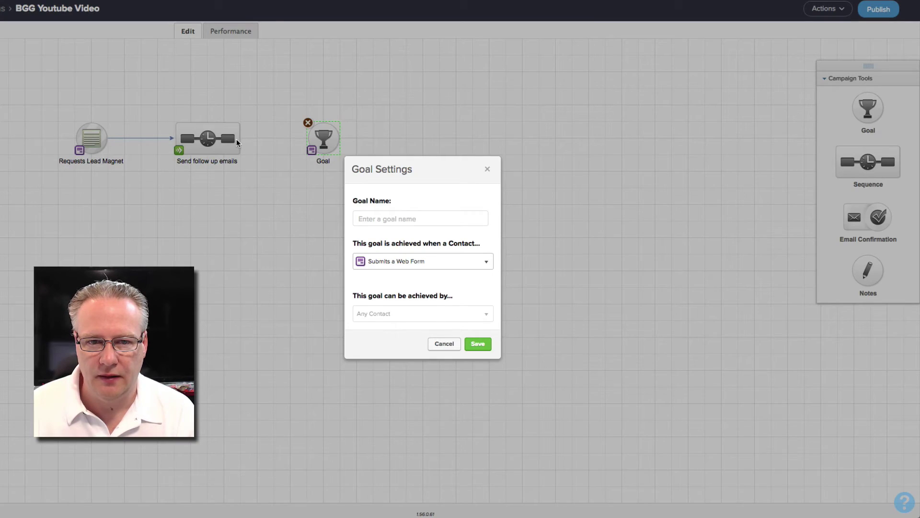
pyautogui.click(411, 261)
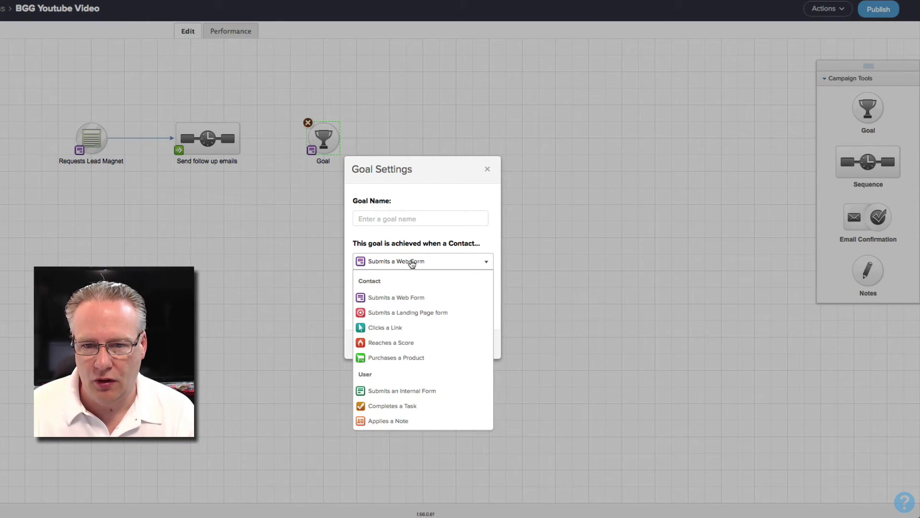
pyautogui.click(409, 328)
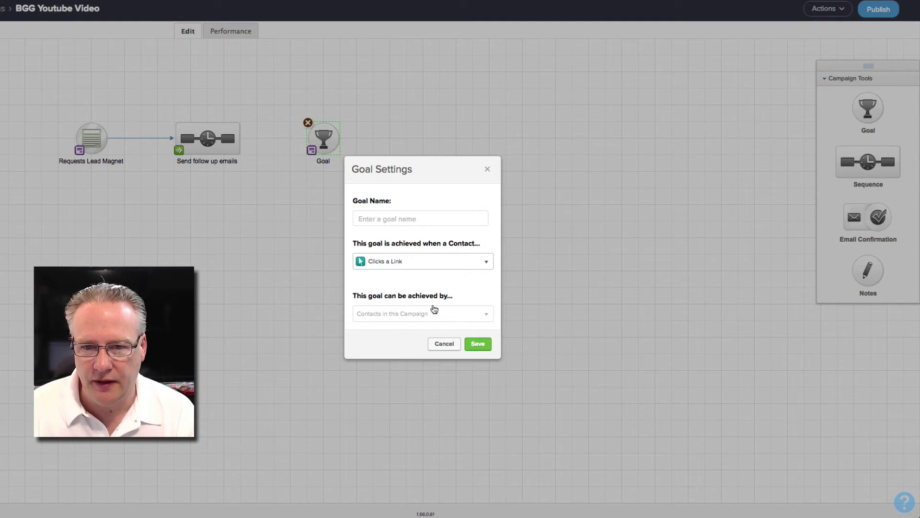
pyautogui.click(477, 344)
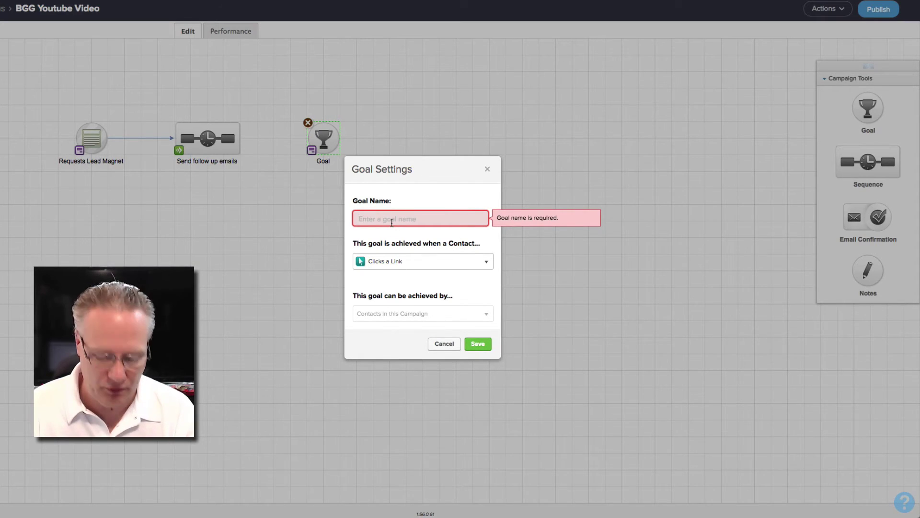
pyautogui.write('Clicked')
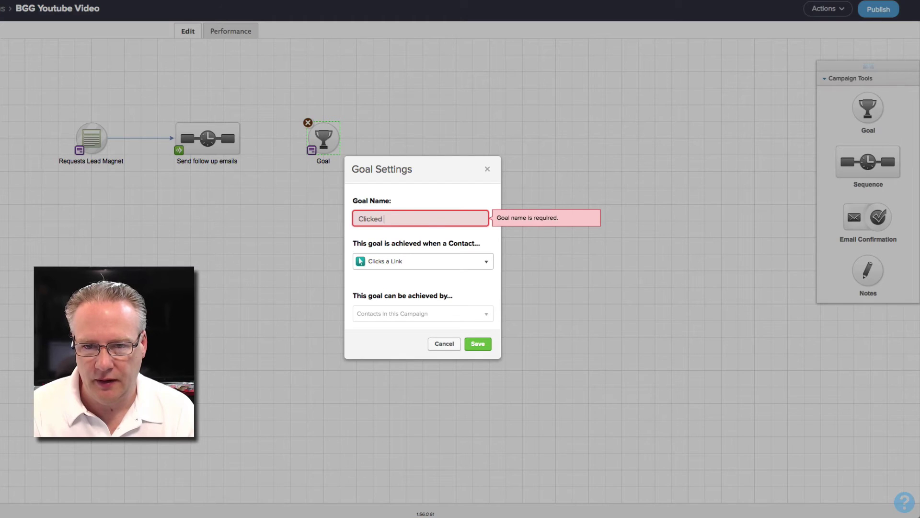
pyautogui.write(' the link')
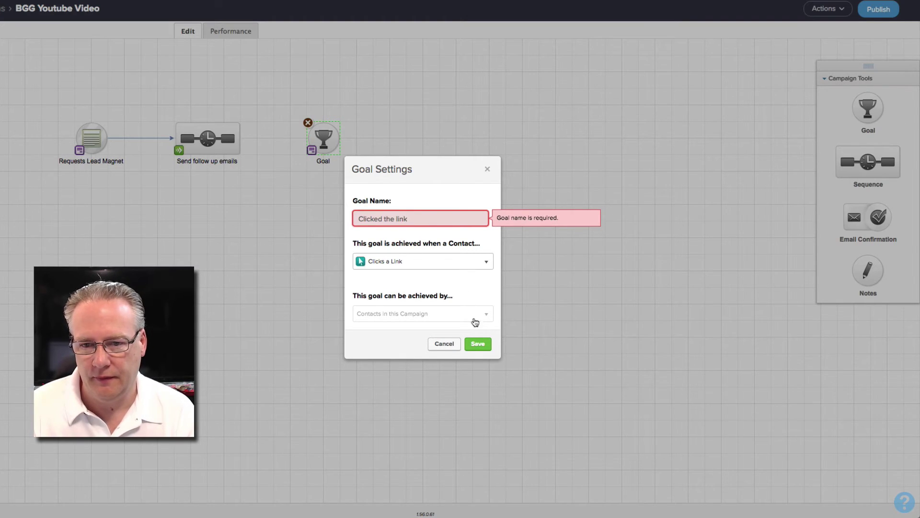
pyautogui.click(477, 343)
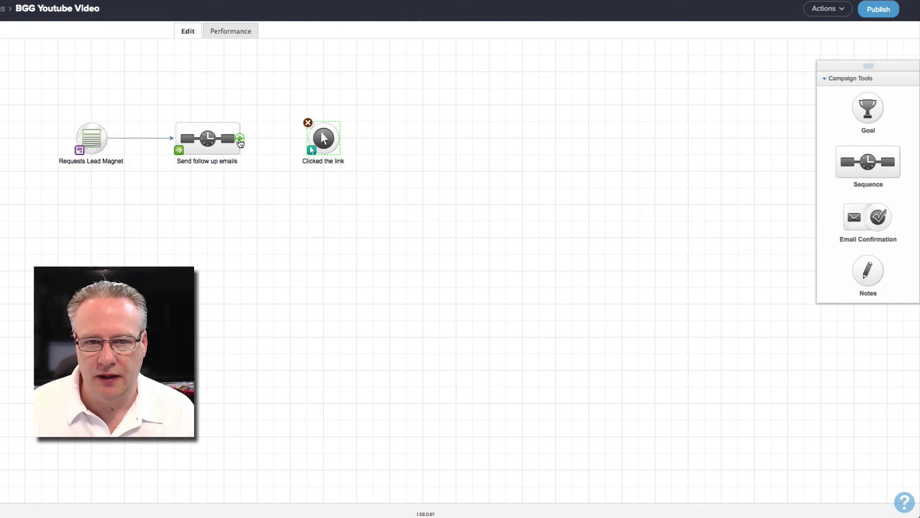
# Link the sequence to the 'Clicked the link' goal and select the email's 'click here' link (1 of 3)
pyautogui.moveTo(240, 139); pyautogui.dragTo(318, 138)
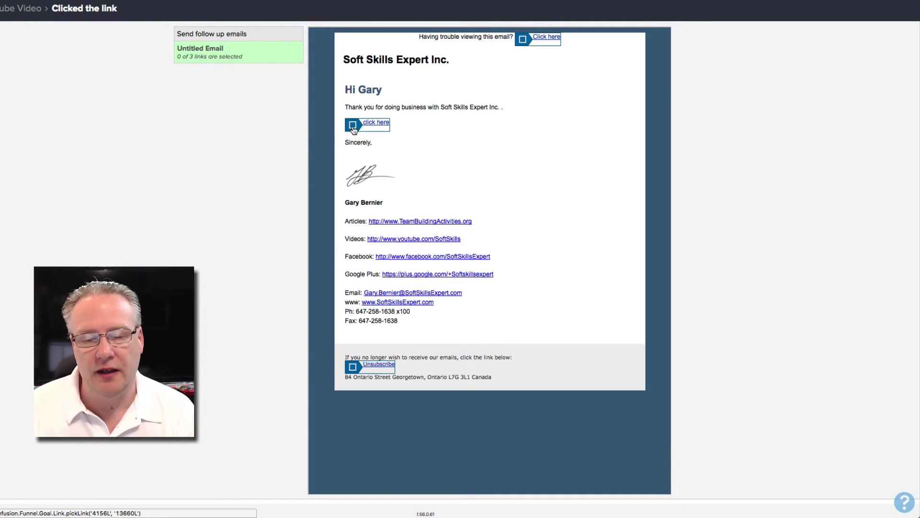
pyautogui.click(352, 125)
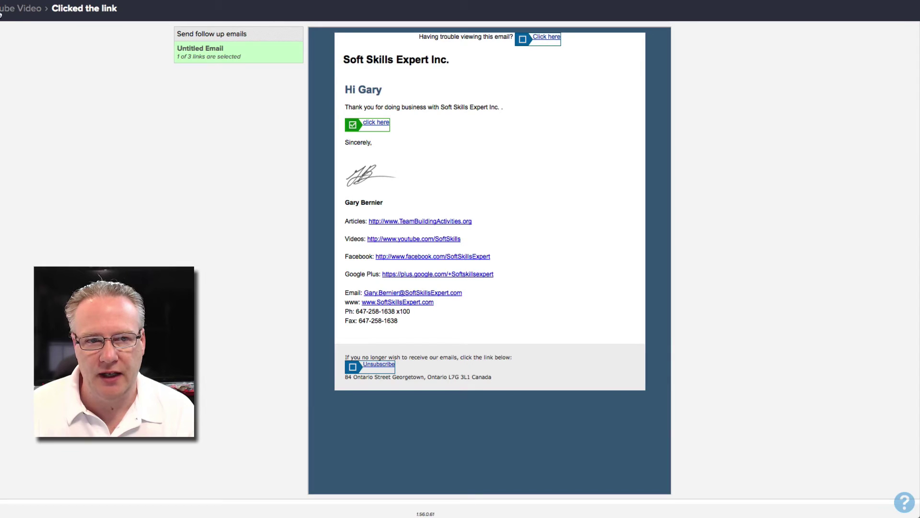
pyautogui.click(12, 9)
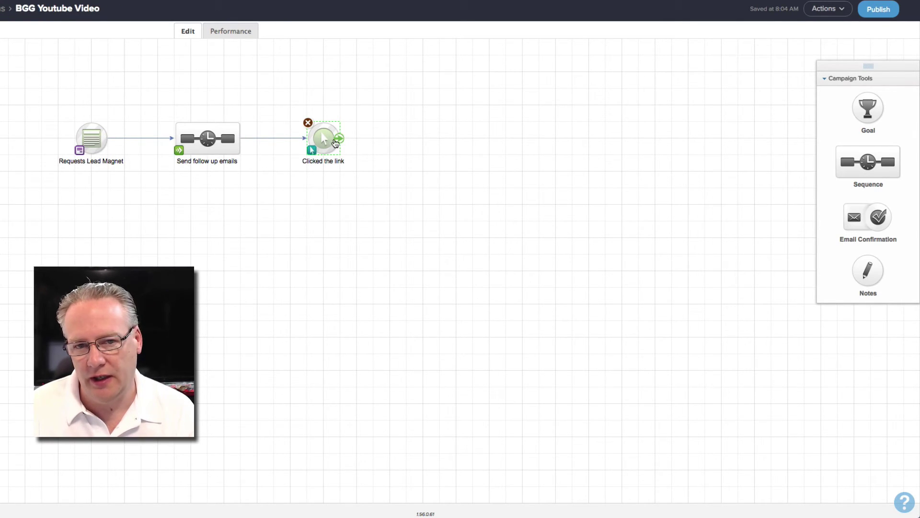
pyautogui.doubleClick(207, 139)
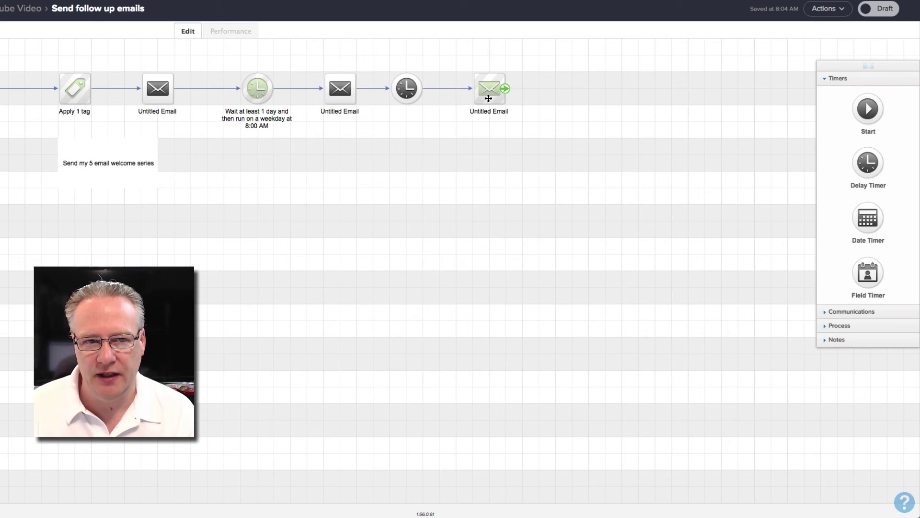
pyautogui.click(7, 9)
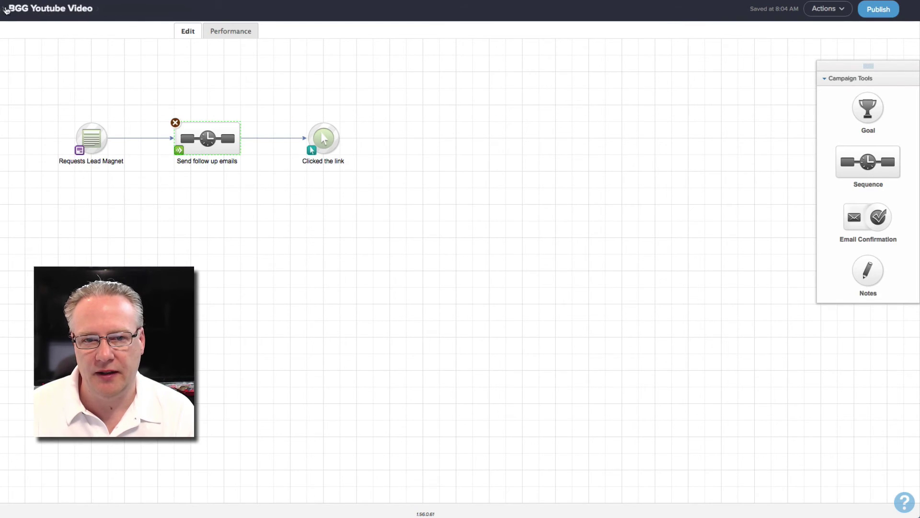